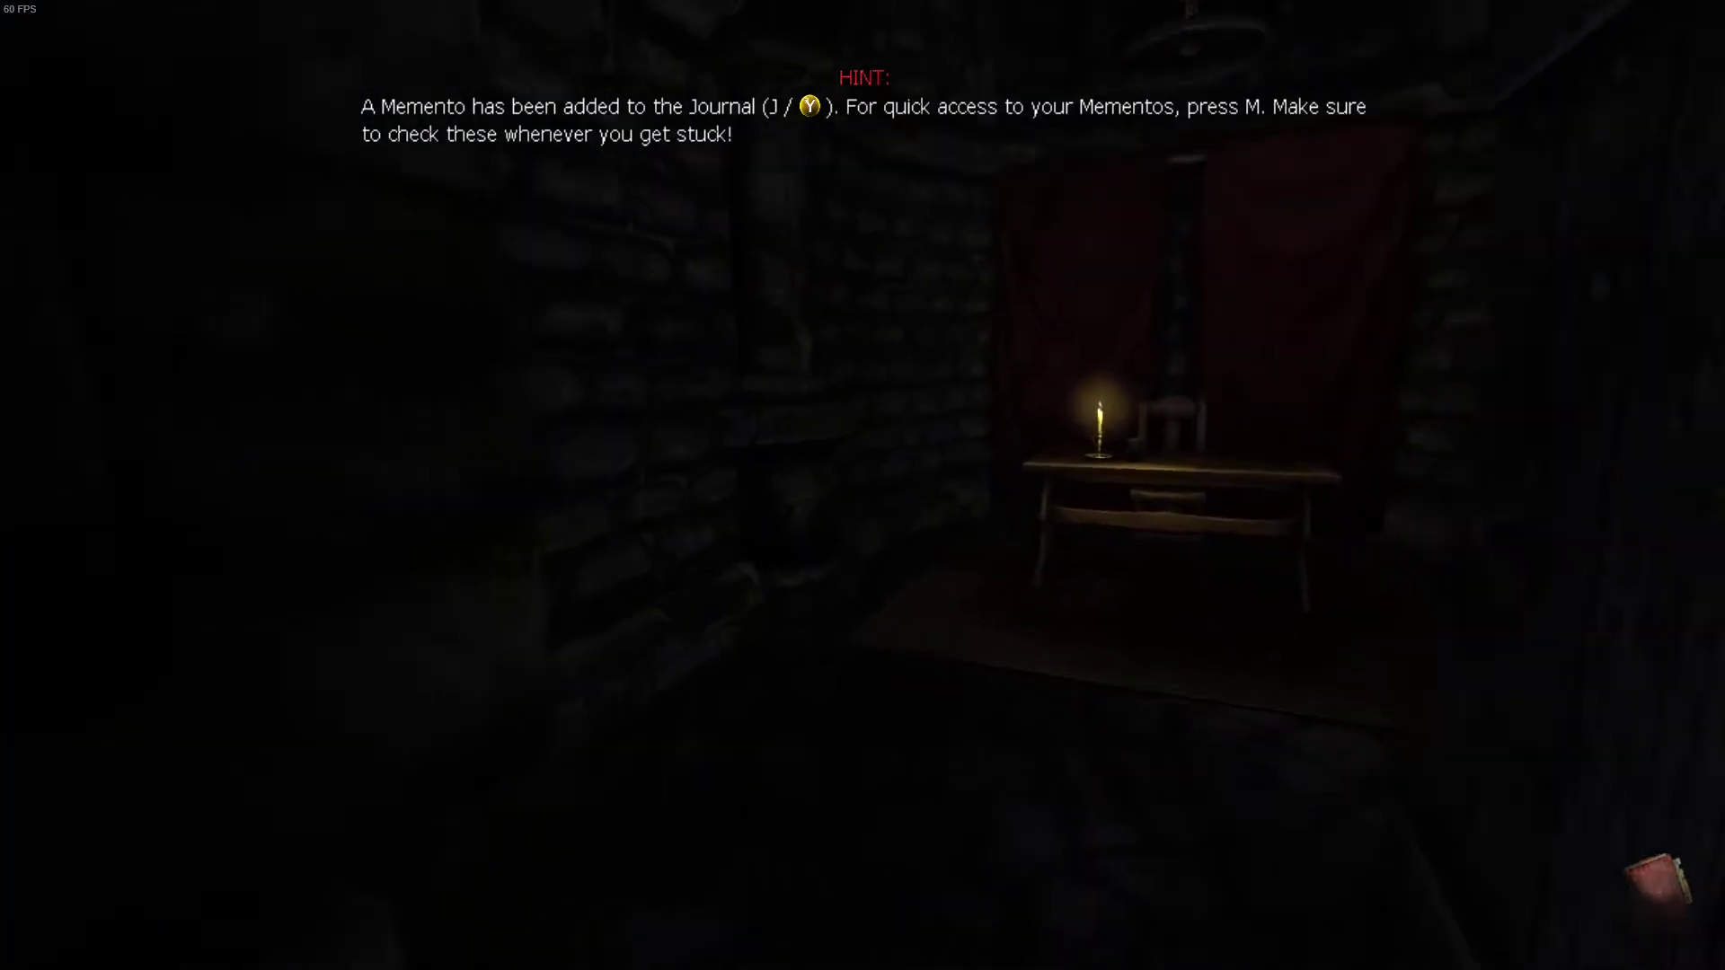
- Read the liquid-trail memento in the journal, then walk toward the pile of rocks
key("m")
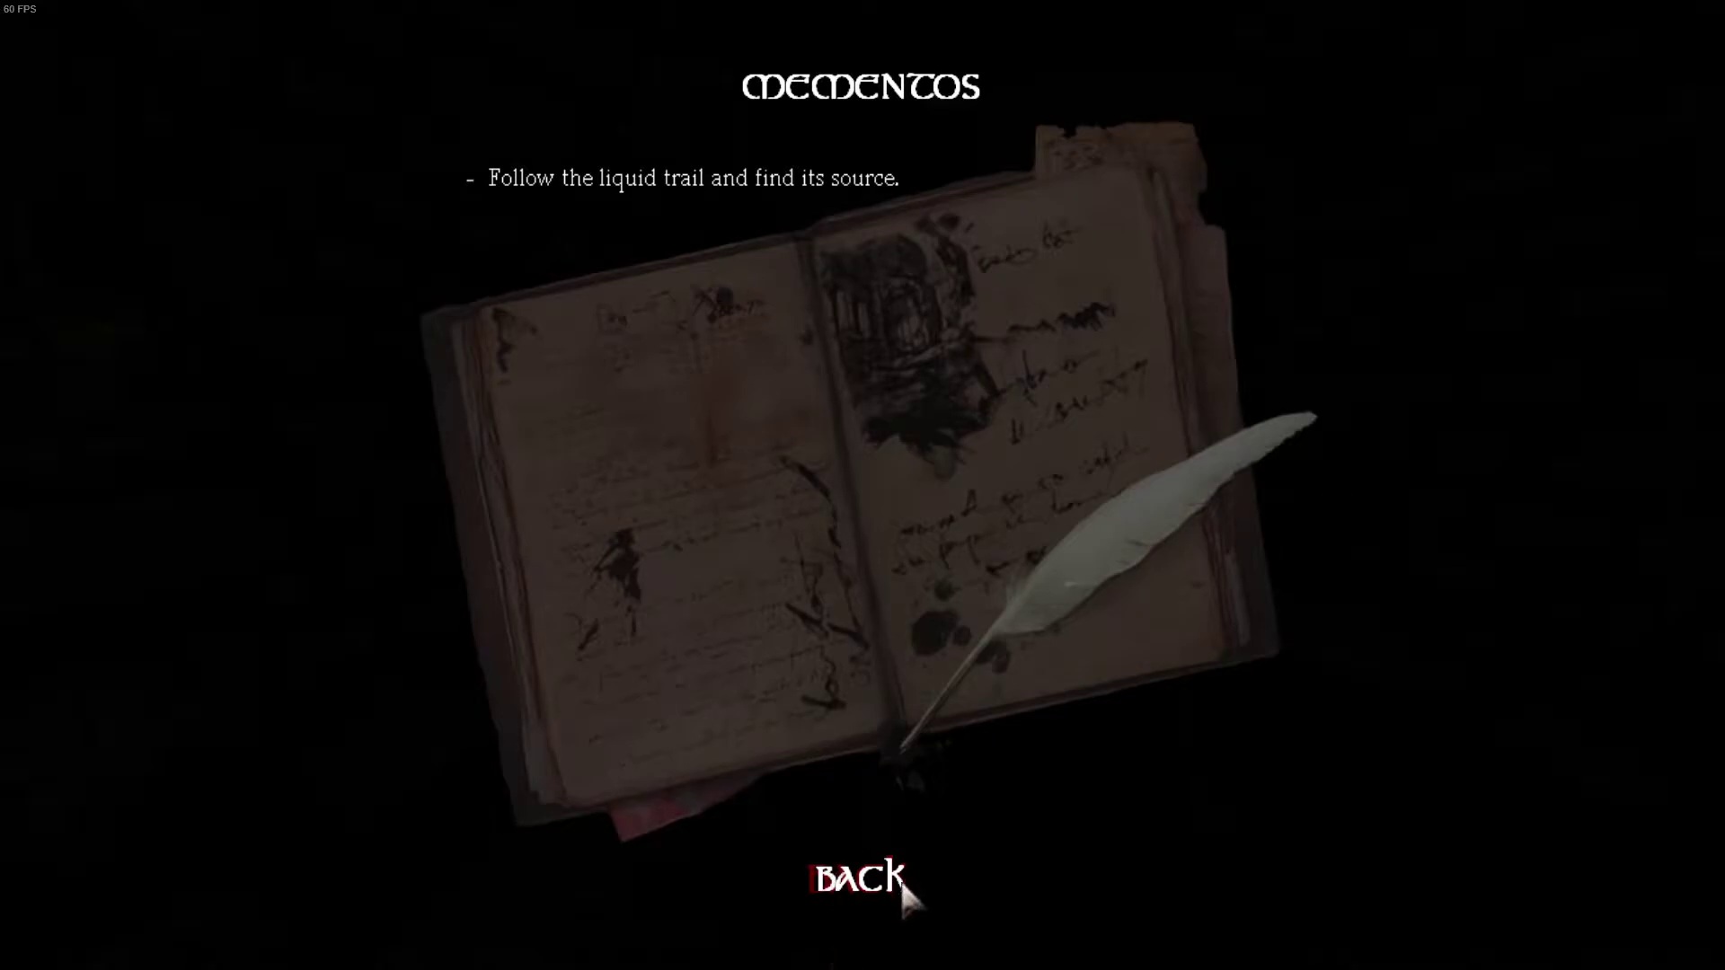
left_click(829, 883)
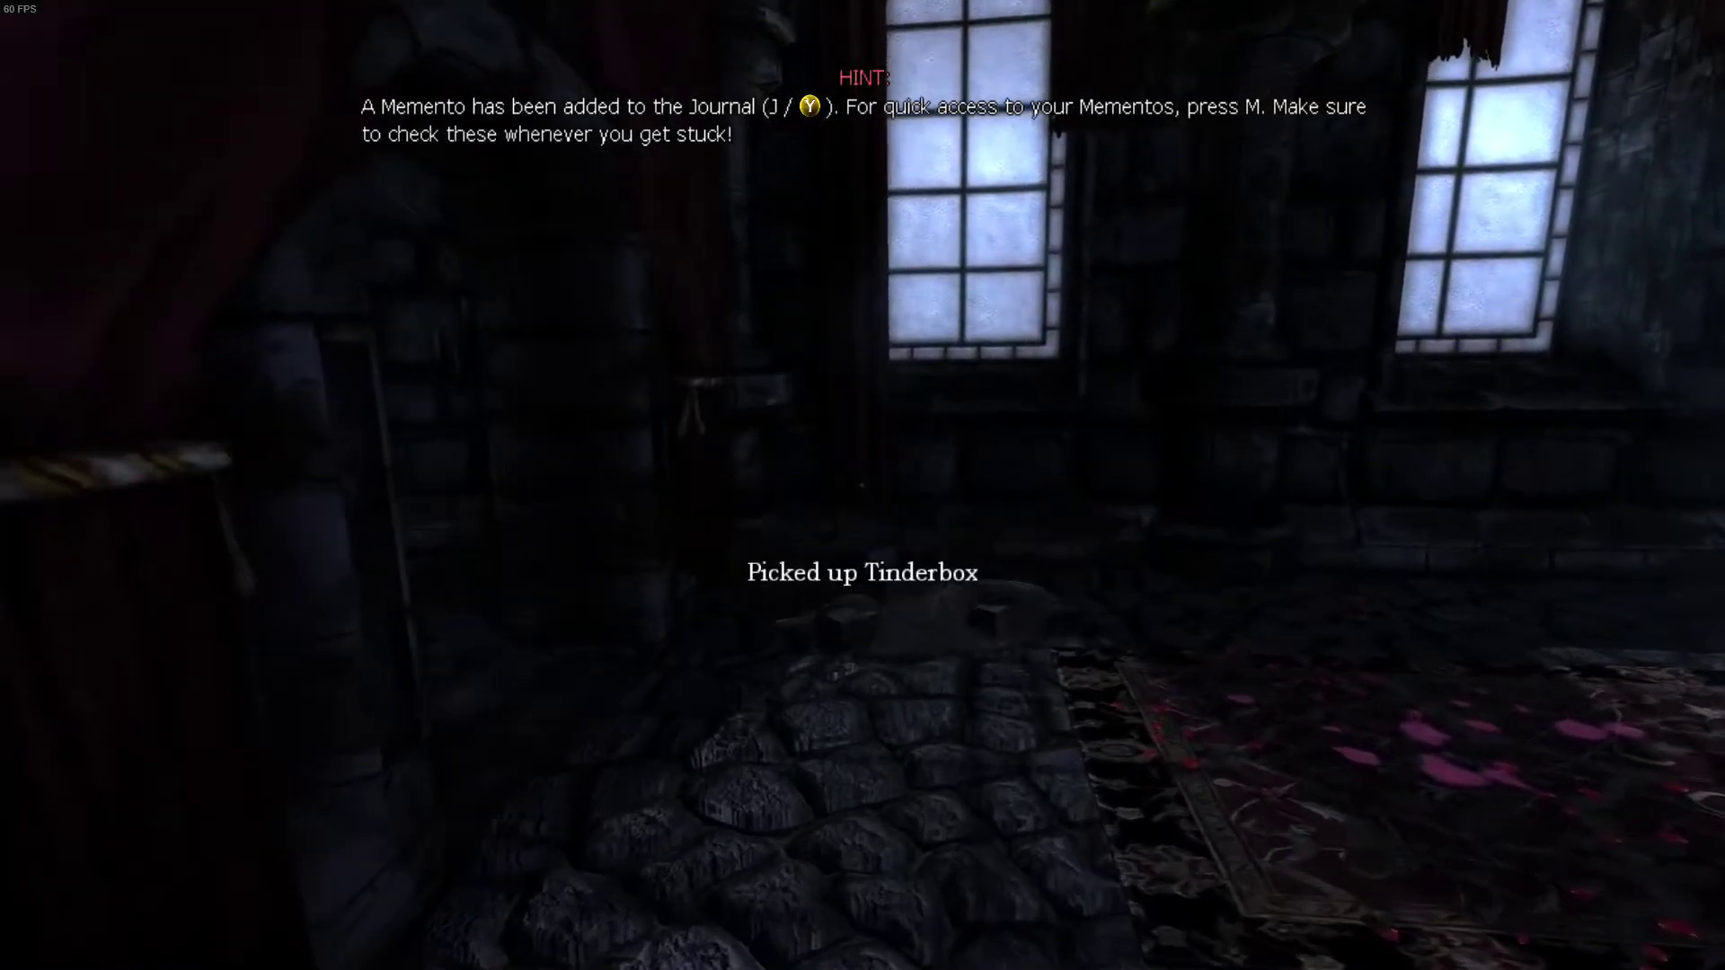
key("w")
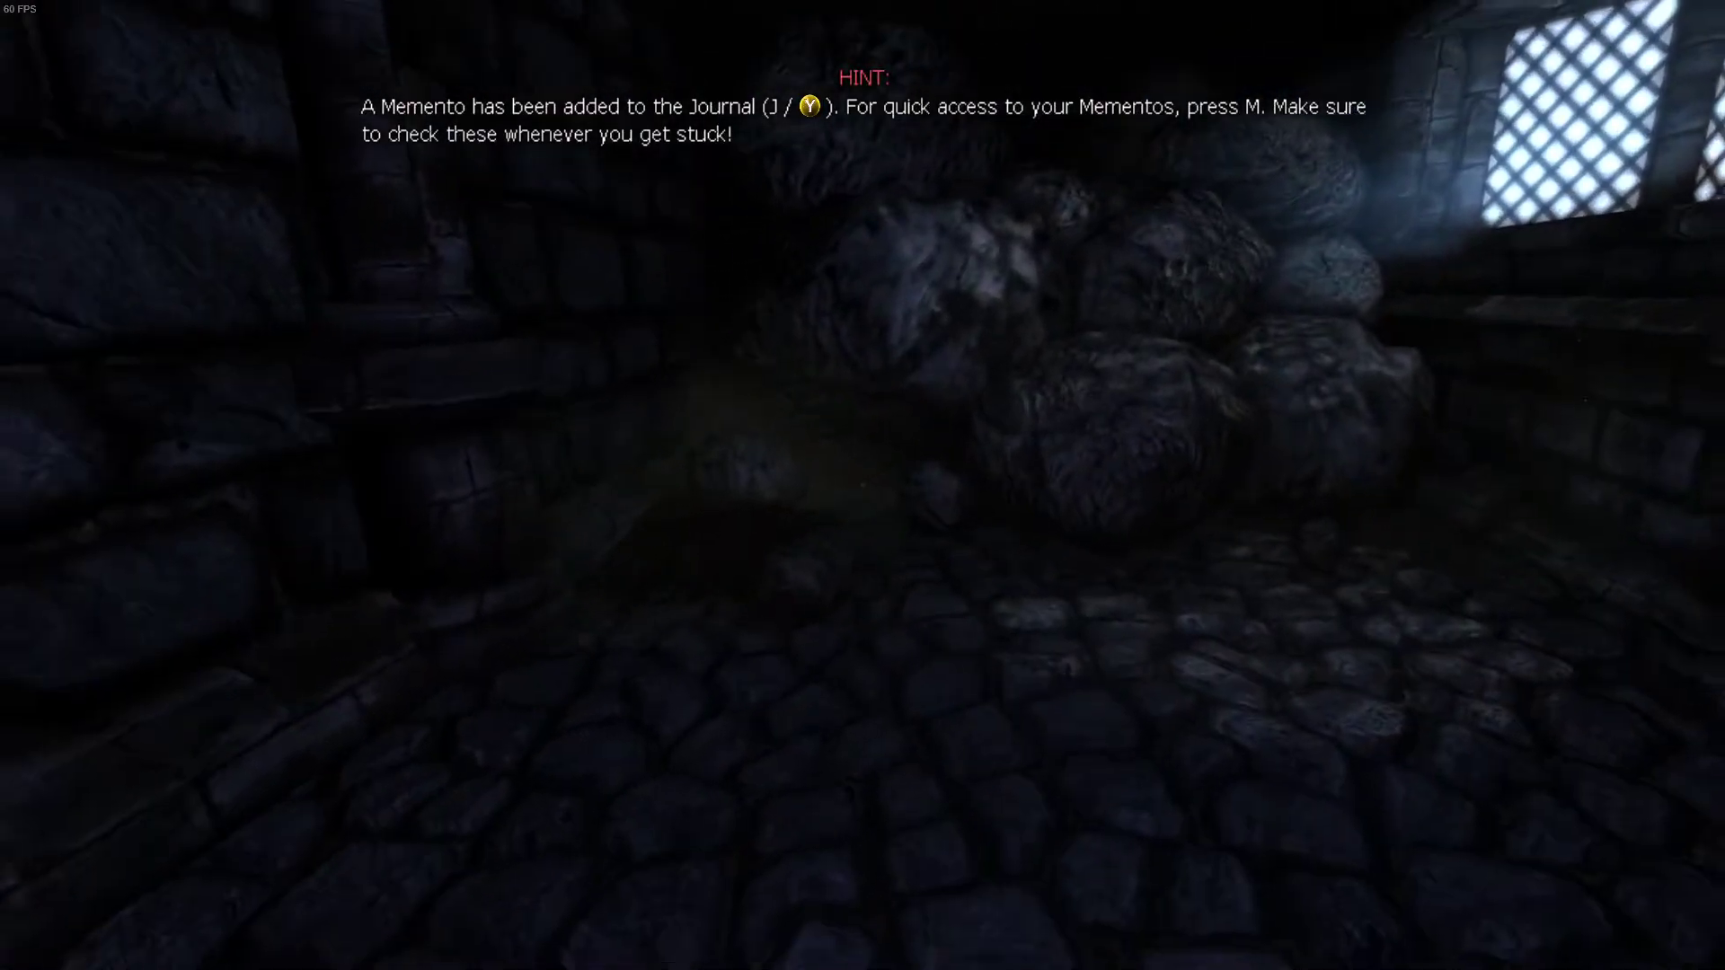
- Walk the red-carpeted corridor past the candle table toward the bright window
key("w")
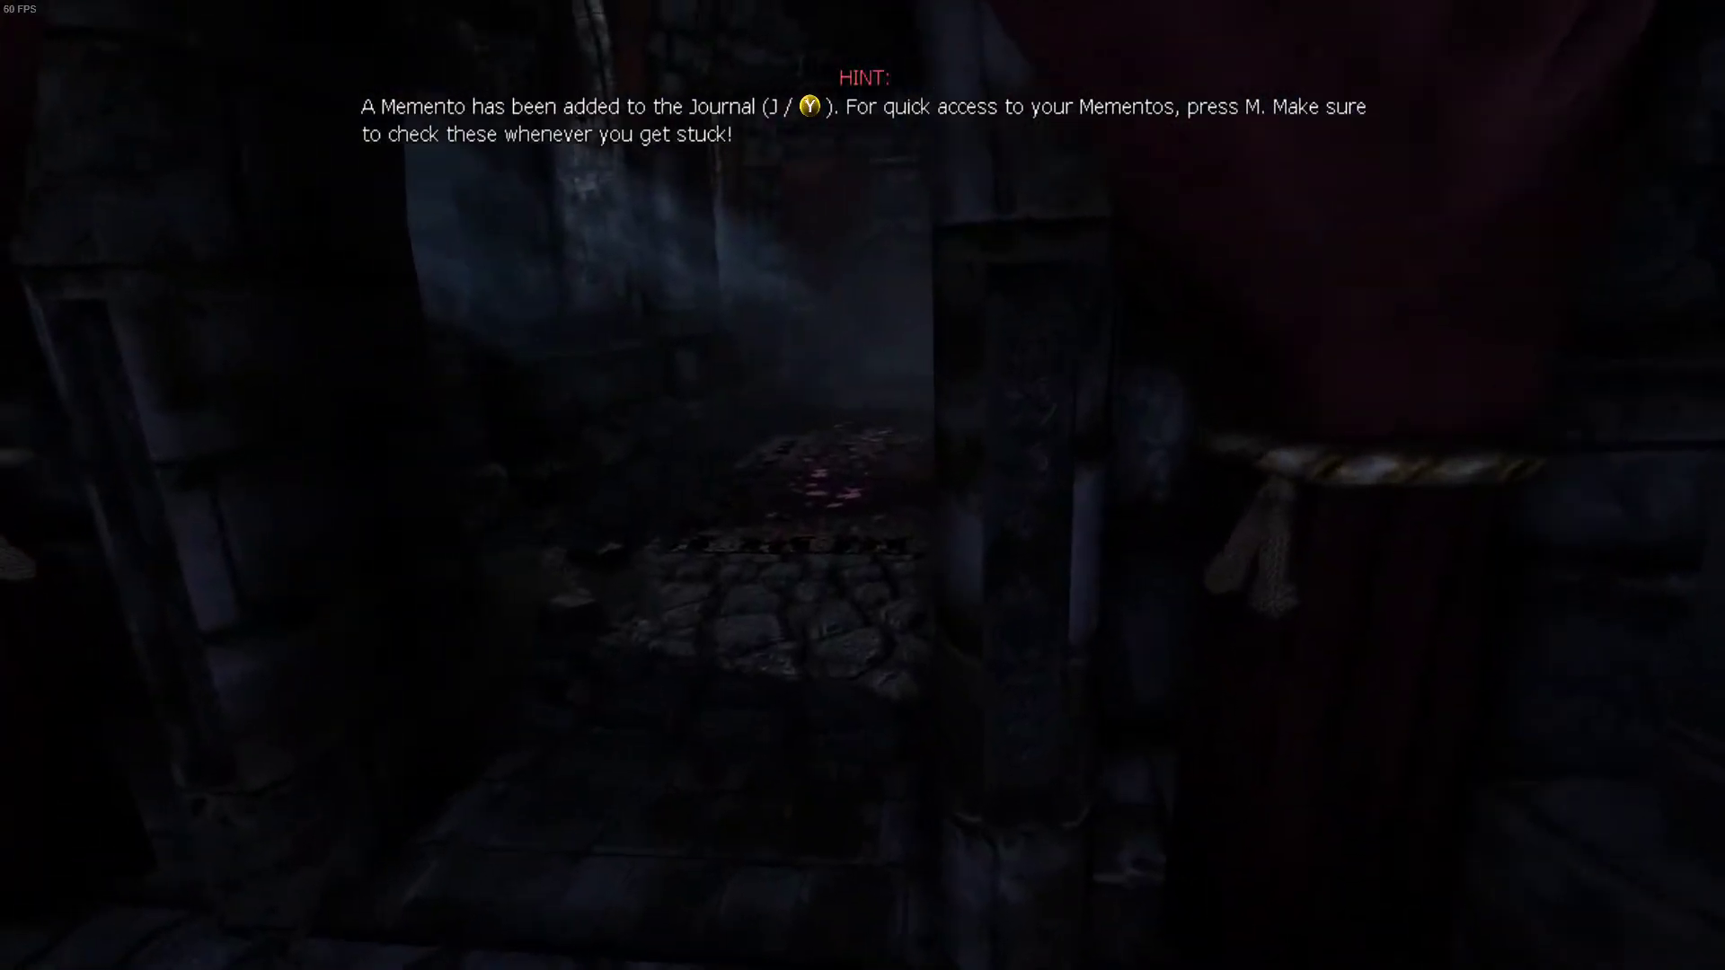
key("w")
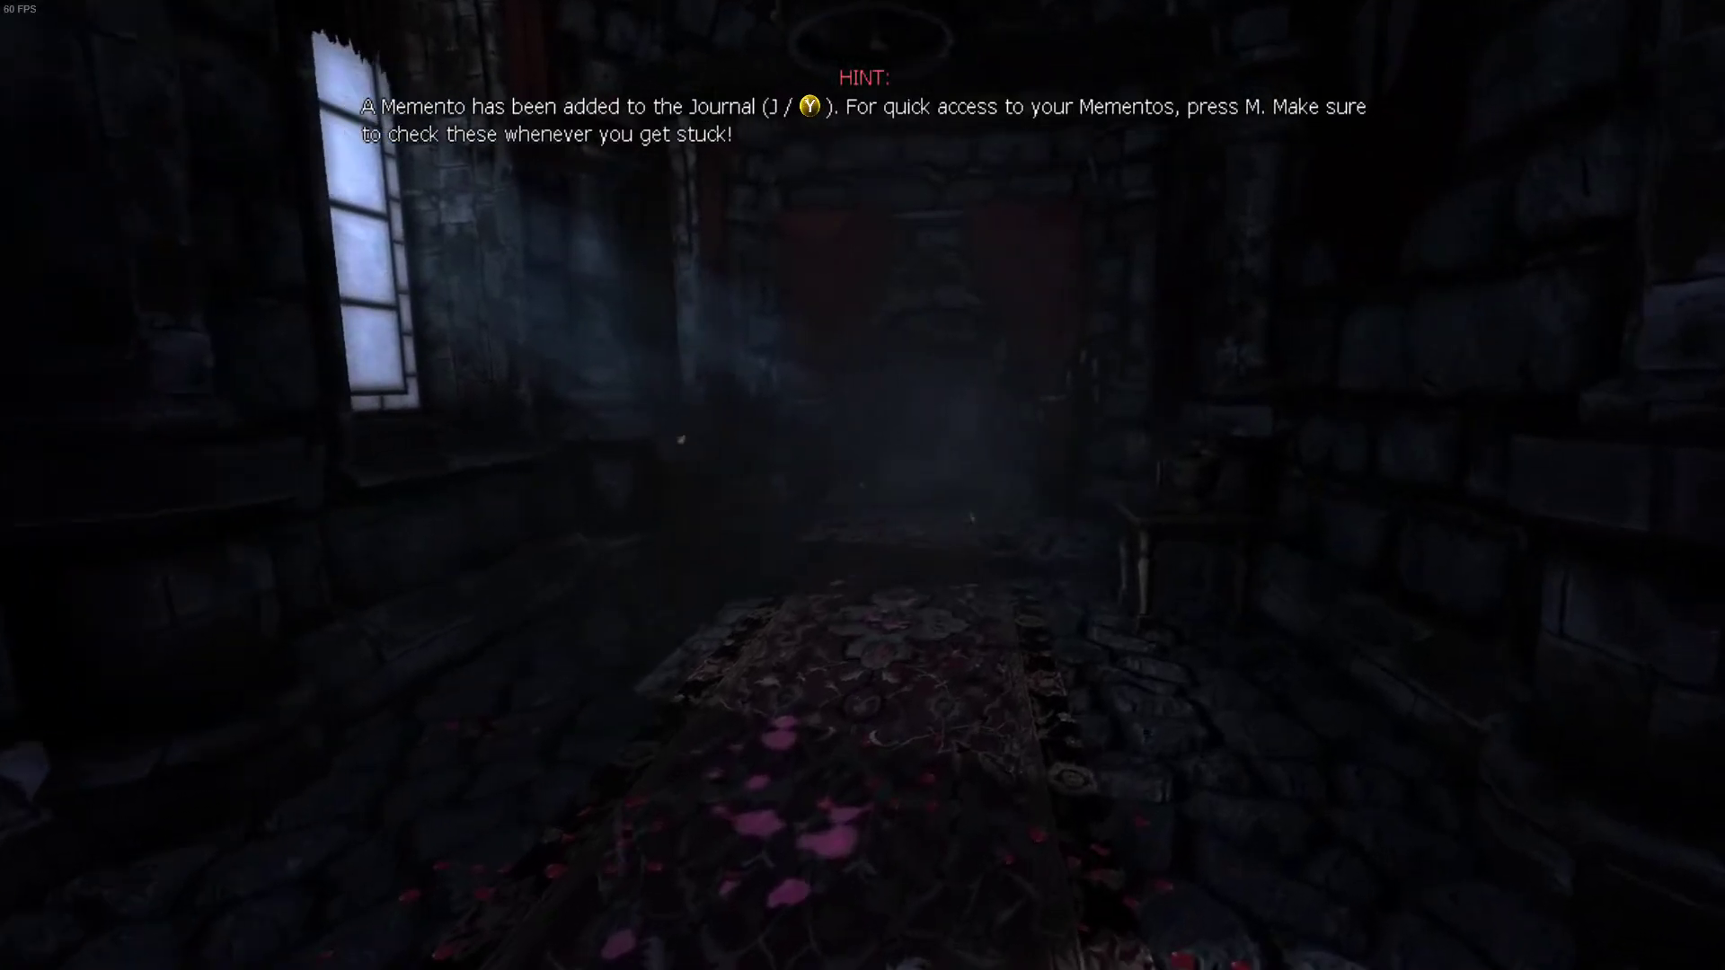
key("w")
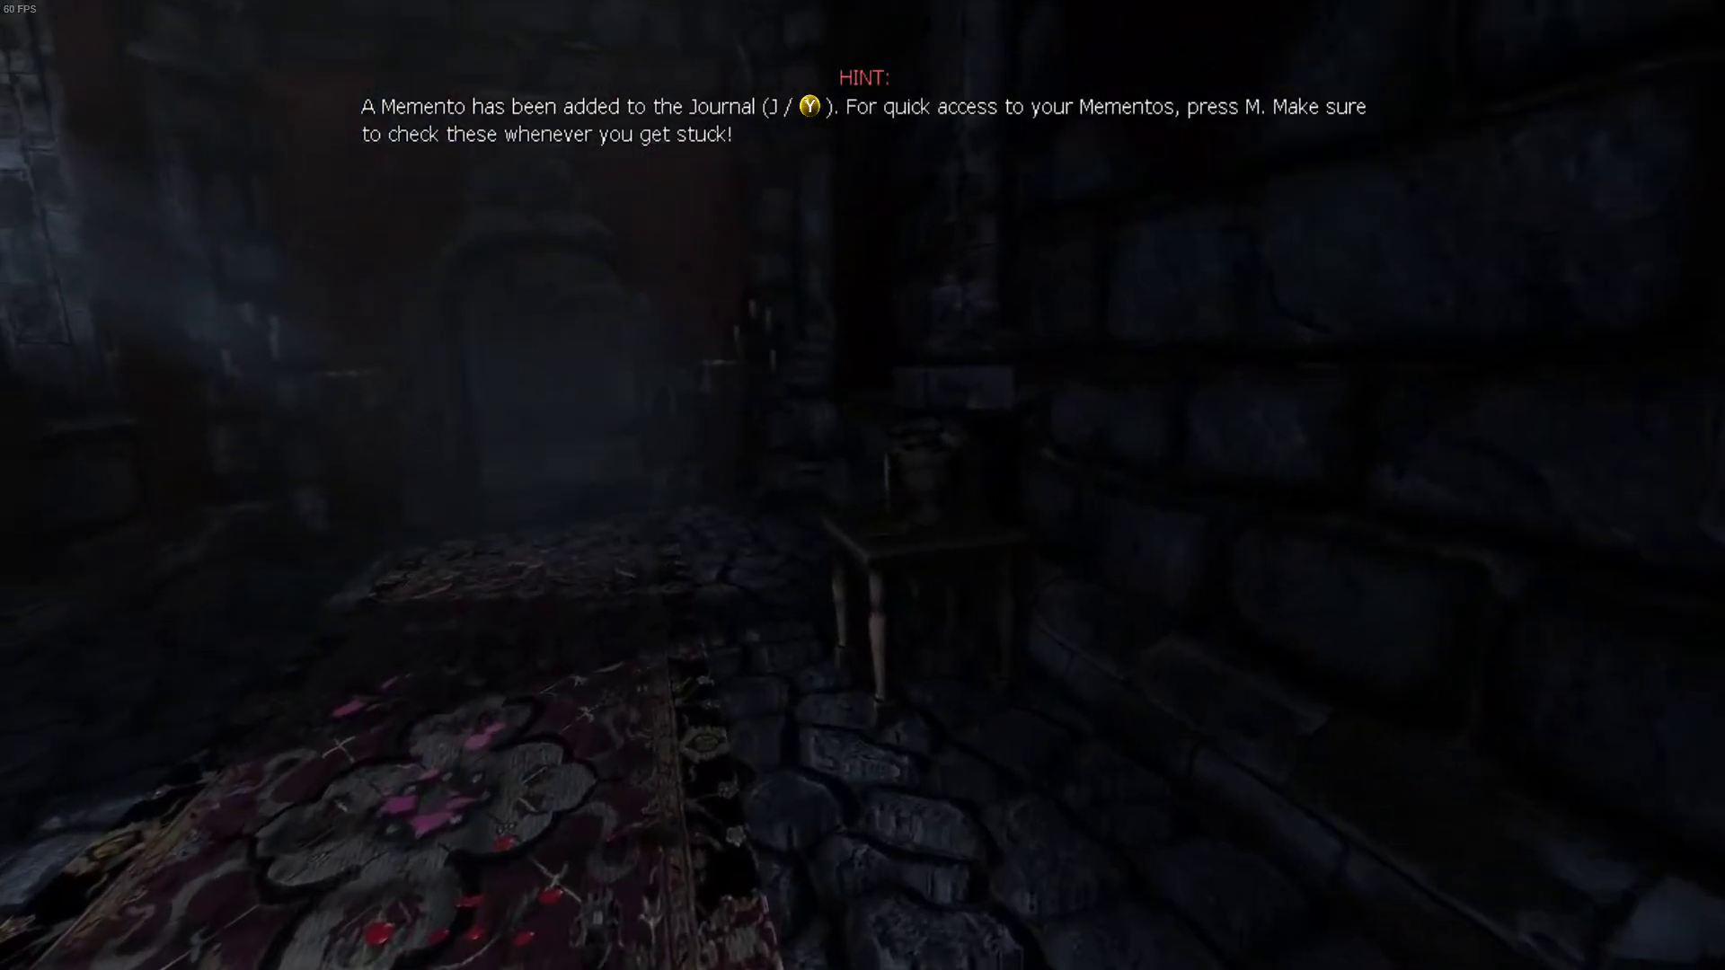
key("w")
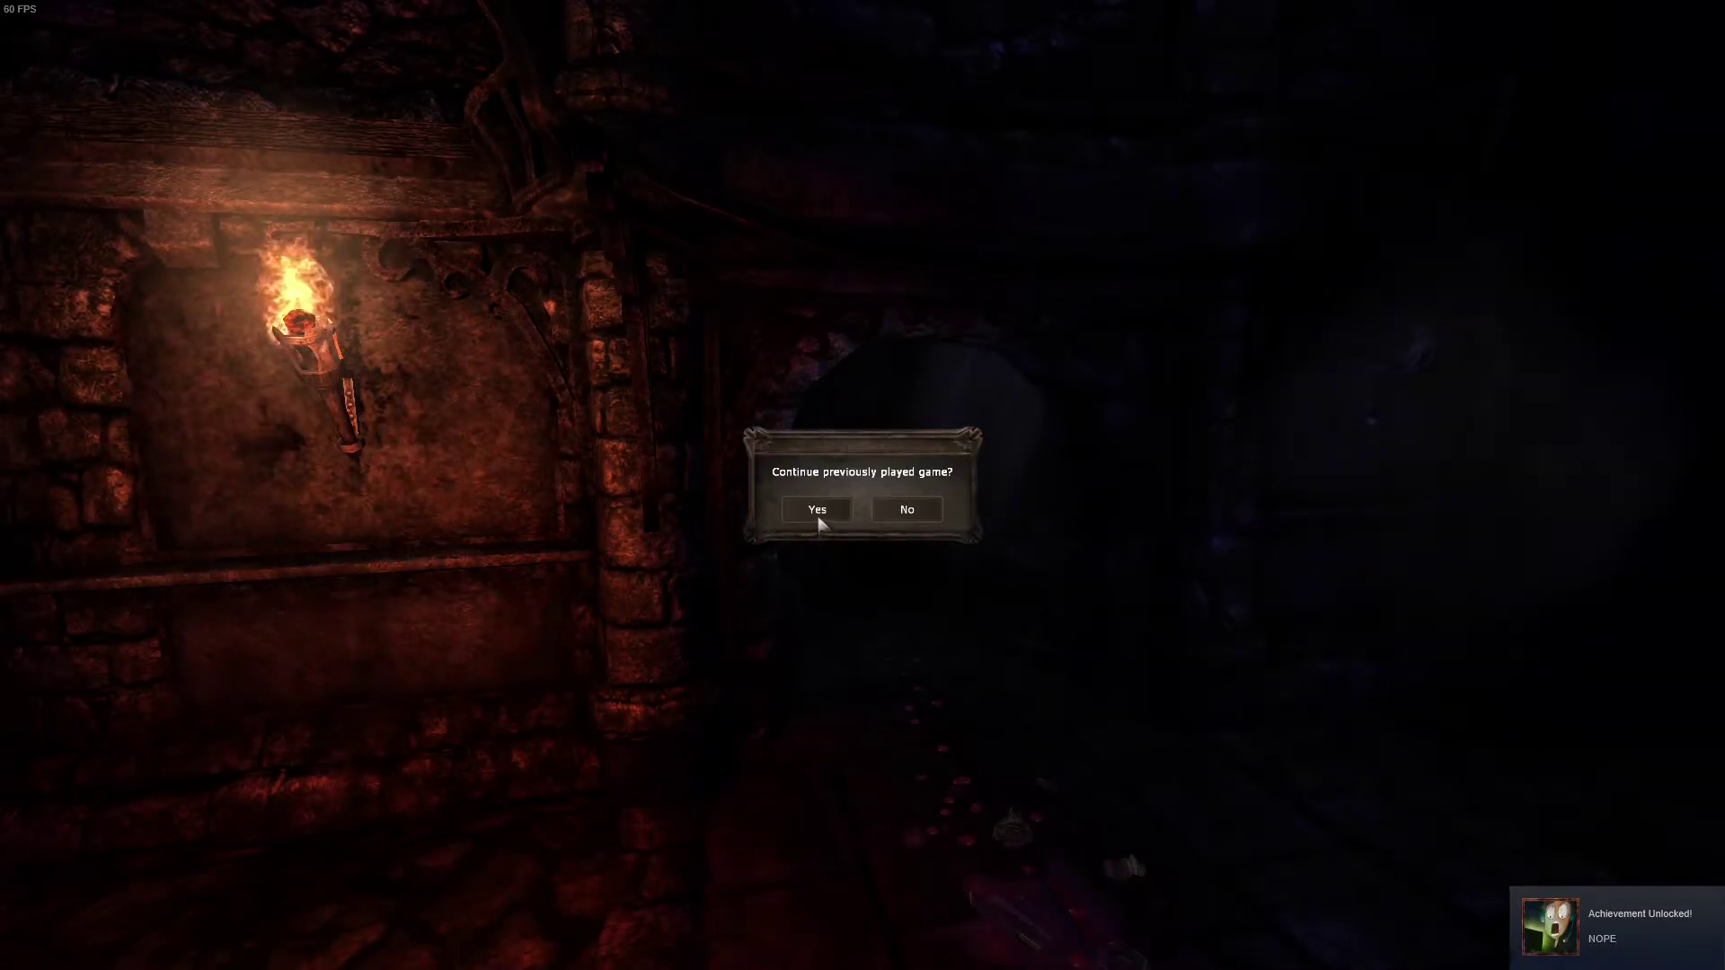
- Accept the 'Continue previously played game?' prompt to resume the saved game
left_click(816, 509)
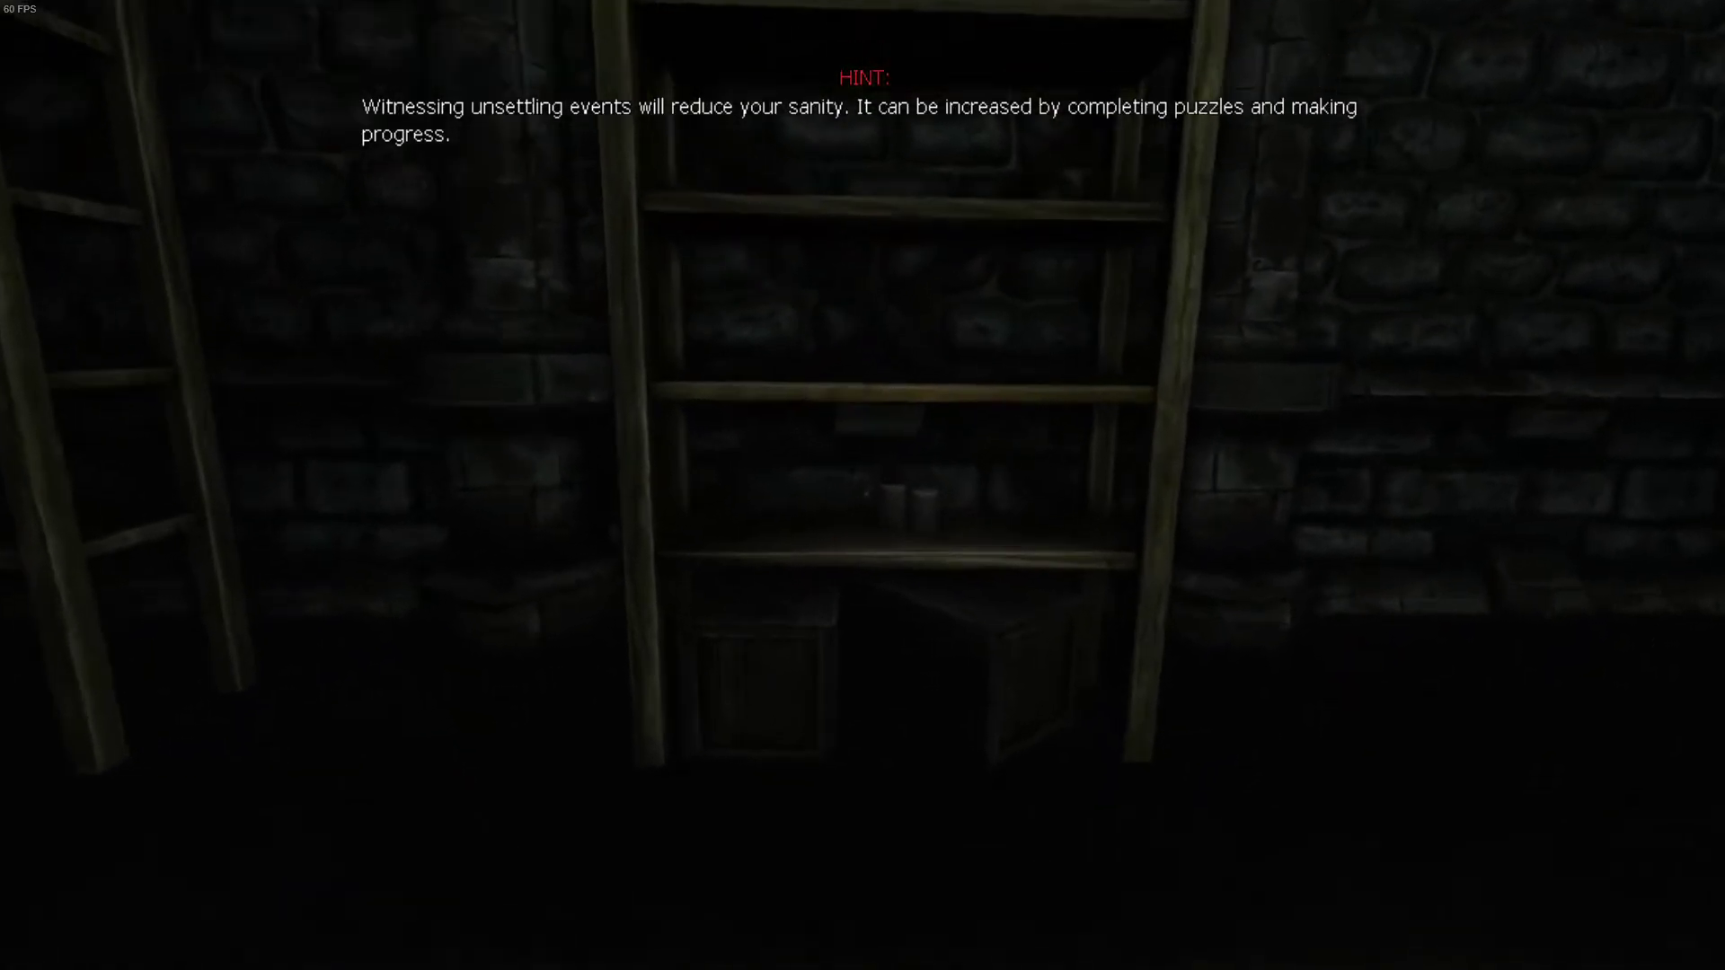
- Take the tinderbox from the shelf, then head upstairs and along the corridor toward the window
left_click(863, 485)
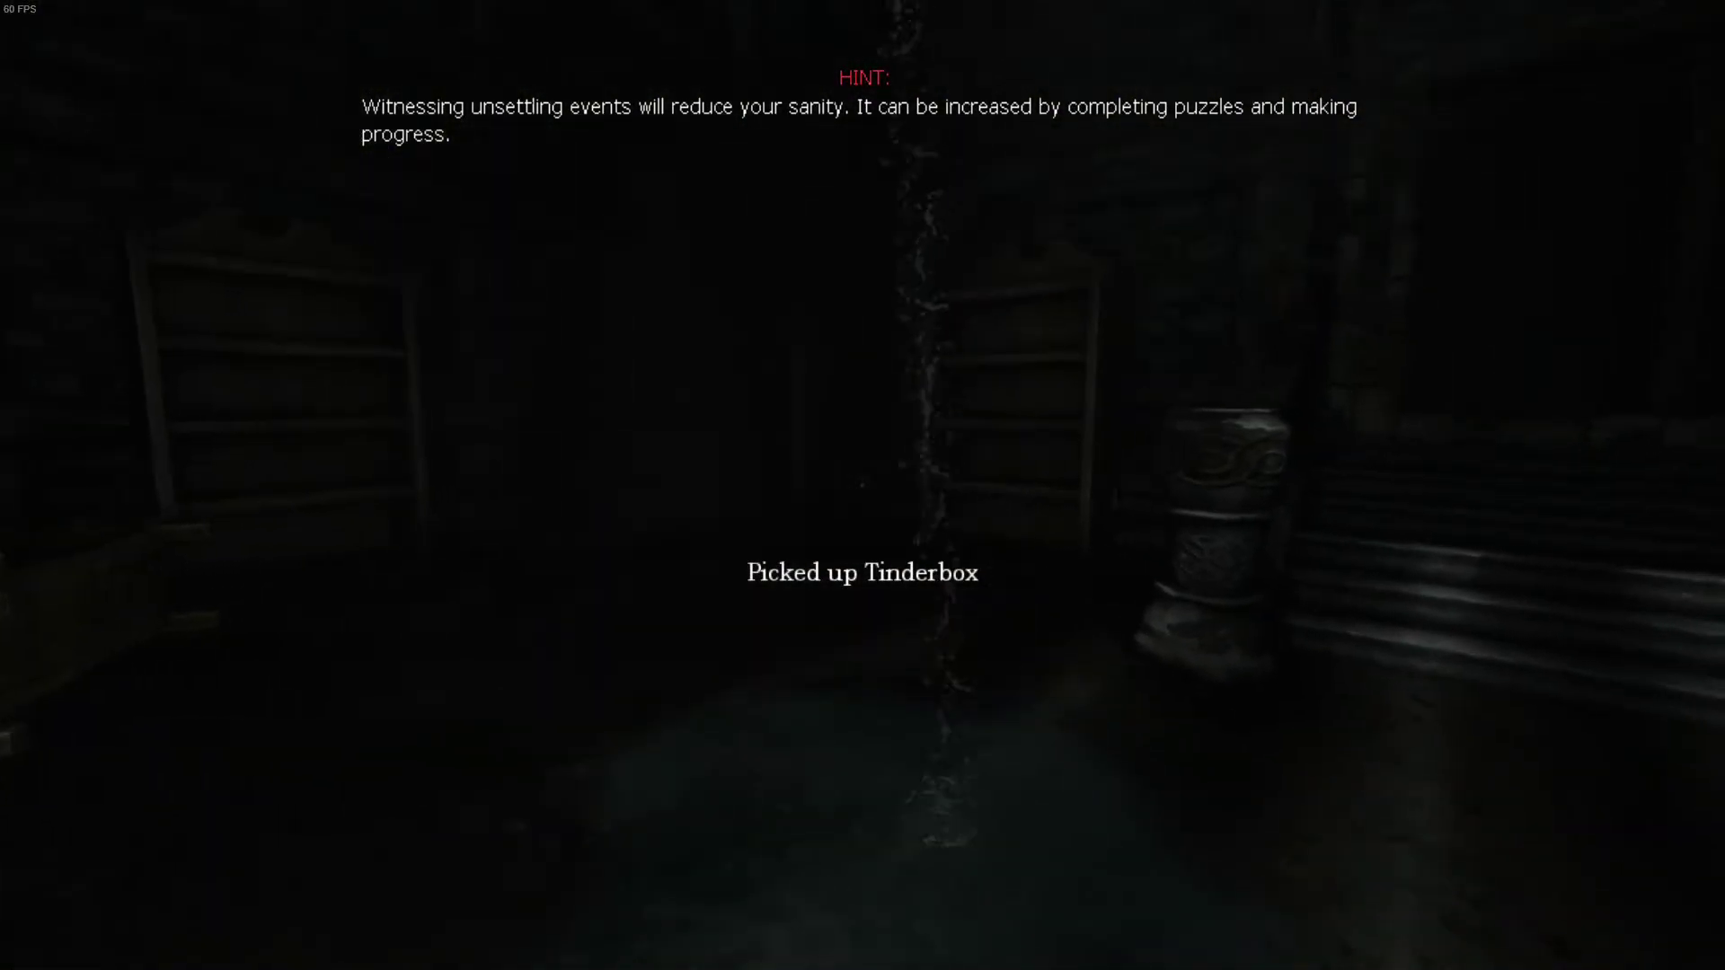
key("w")
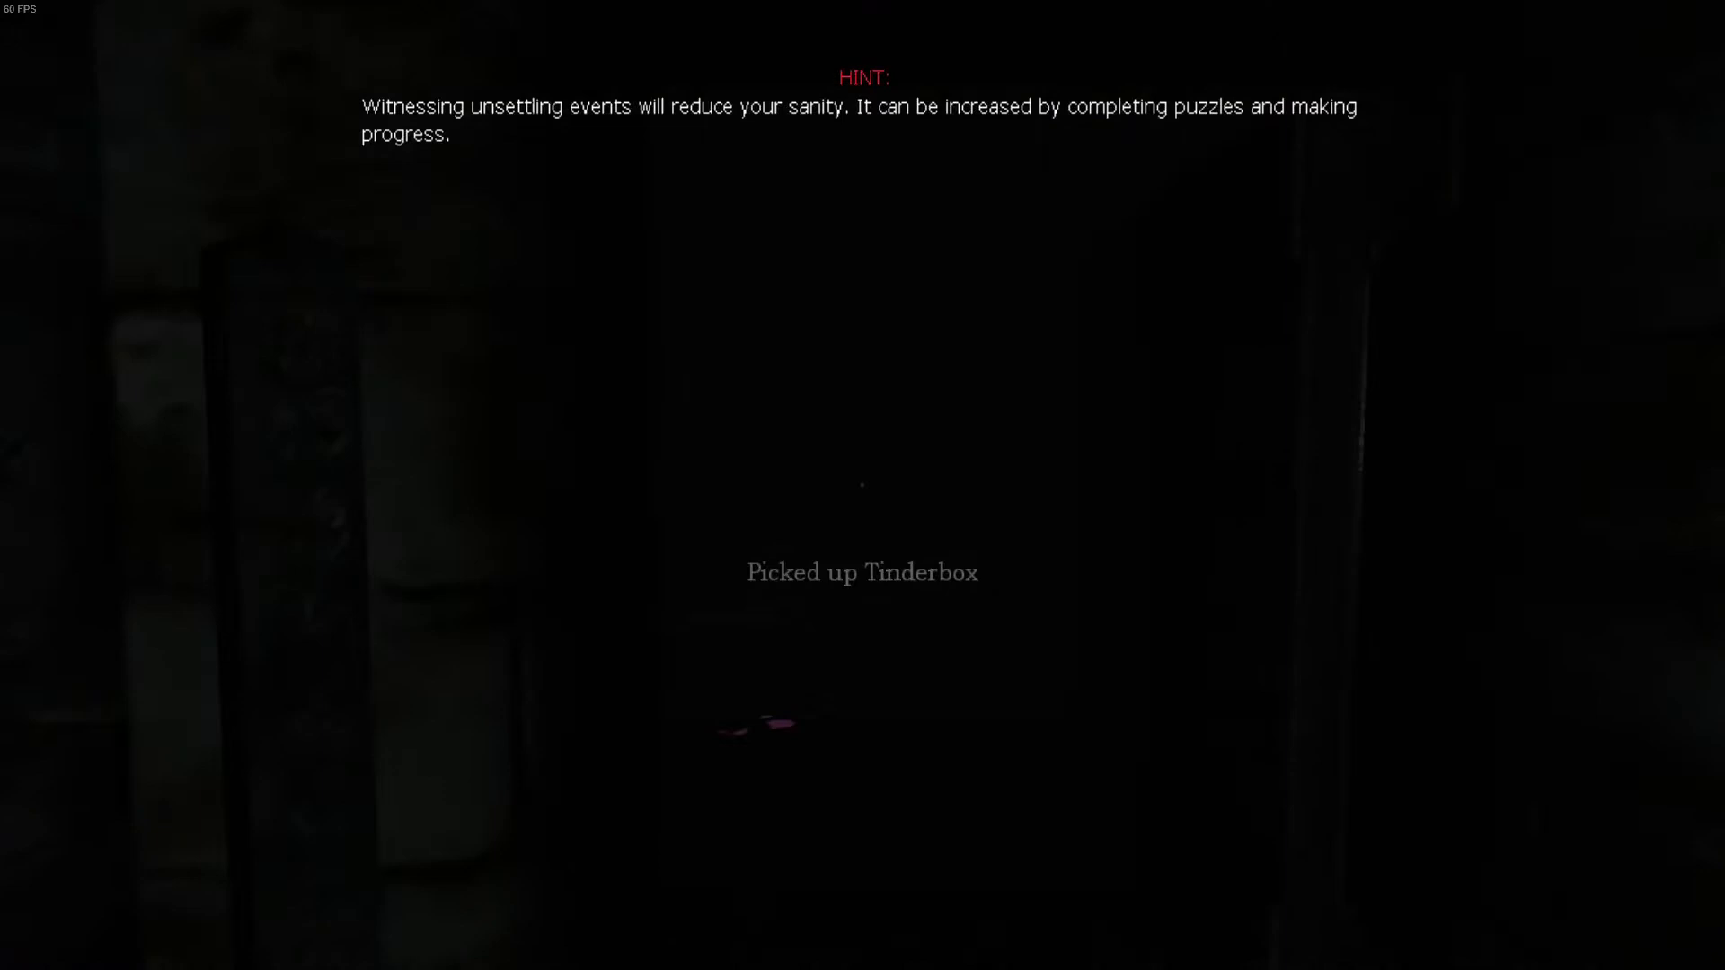
key("w")
key("w")
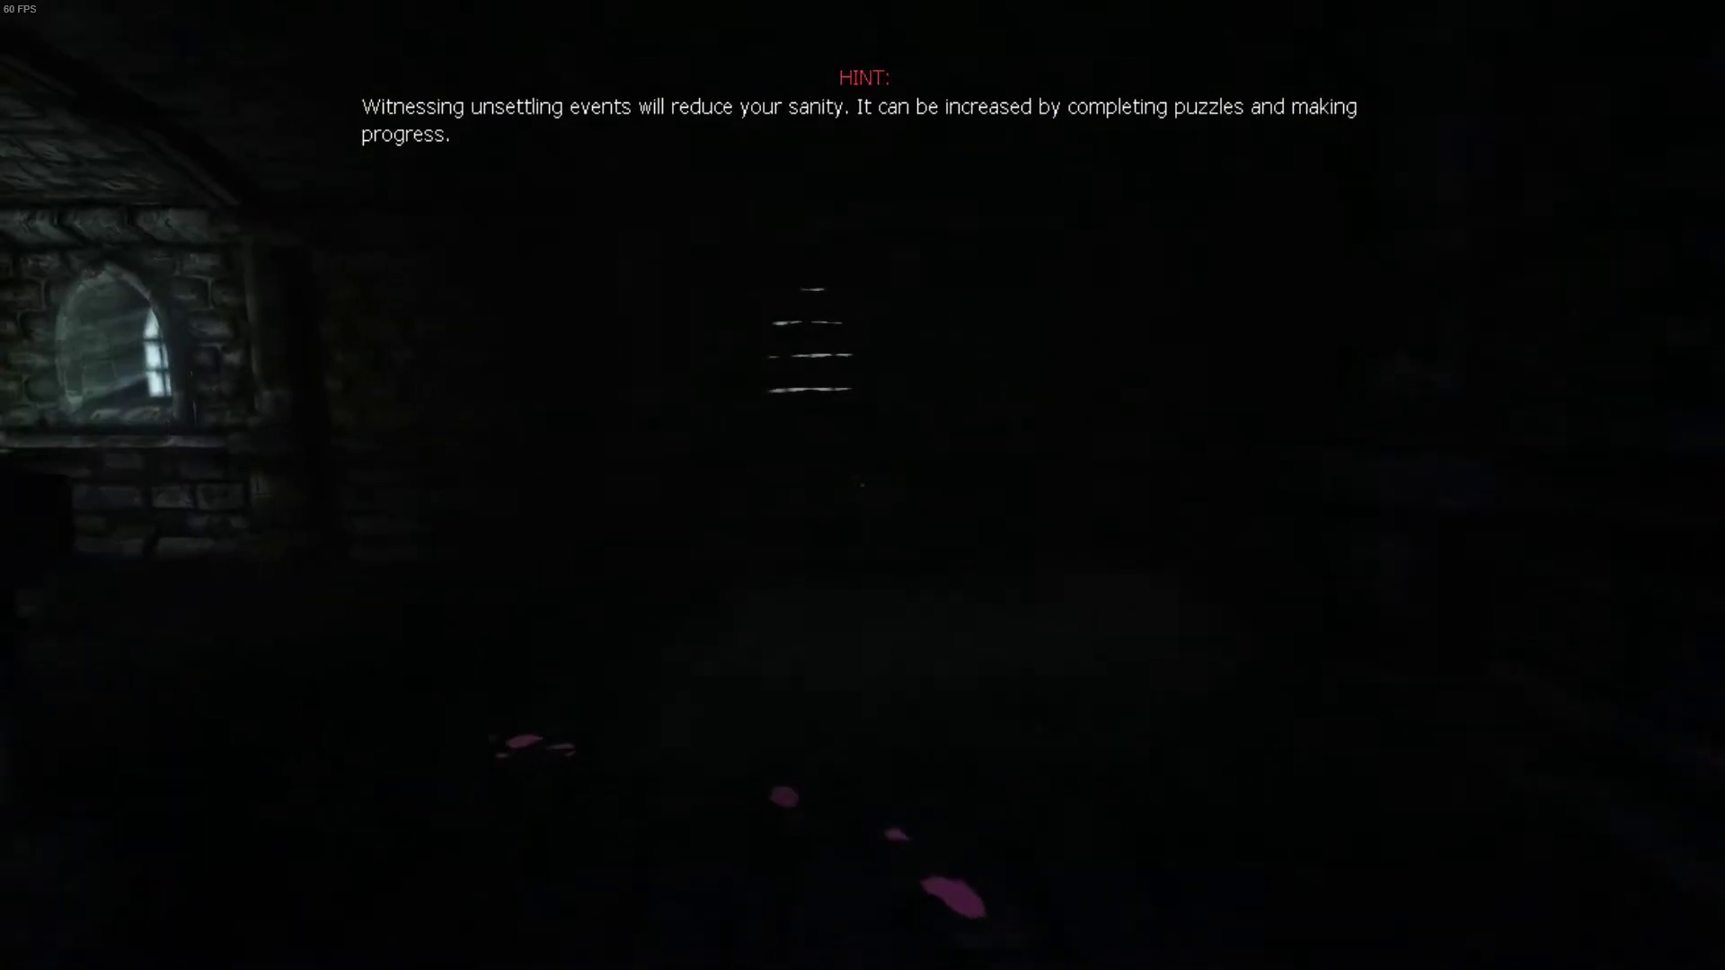
key("w")
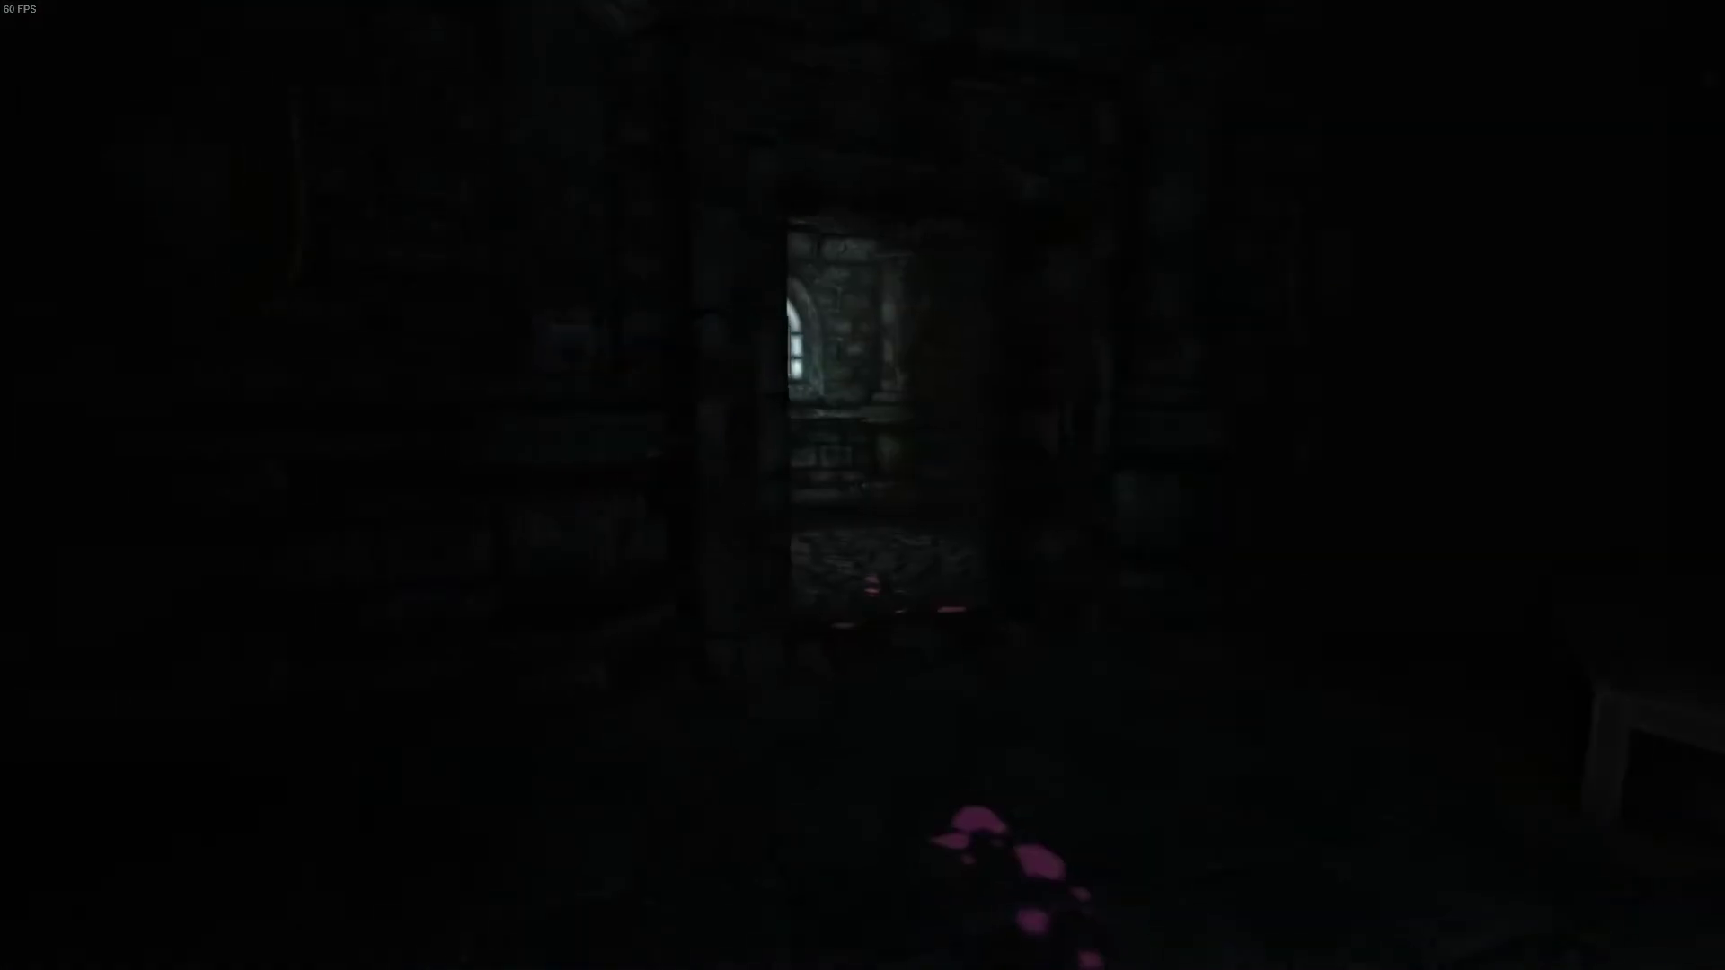
- Enter the windowed room, look down at the cobblestones, and move through the dark hall
key("w")
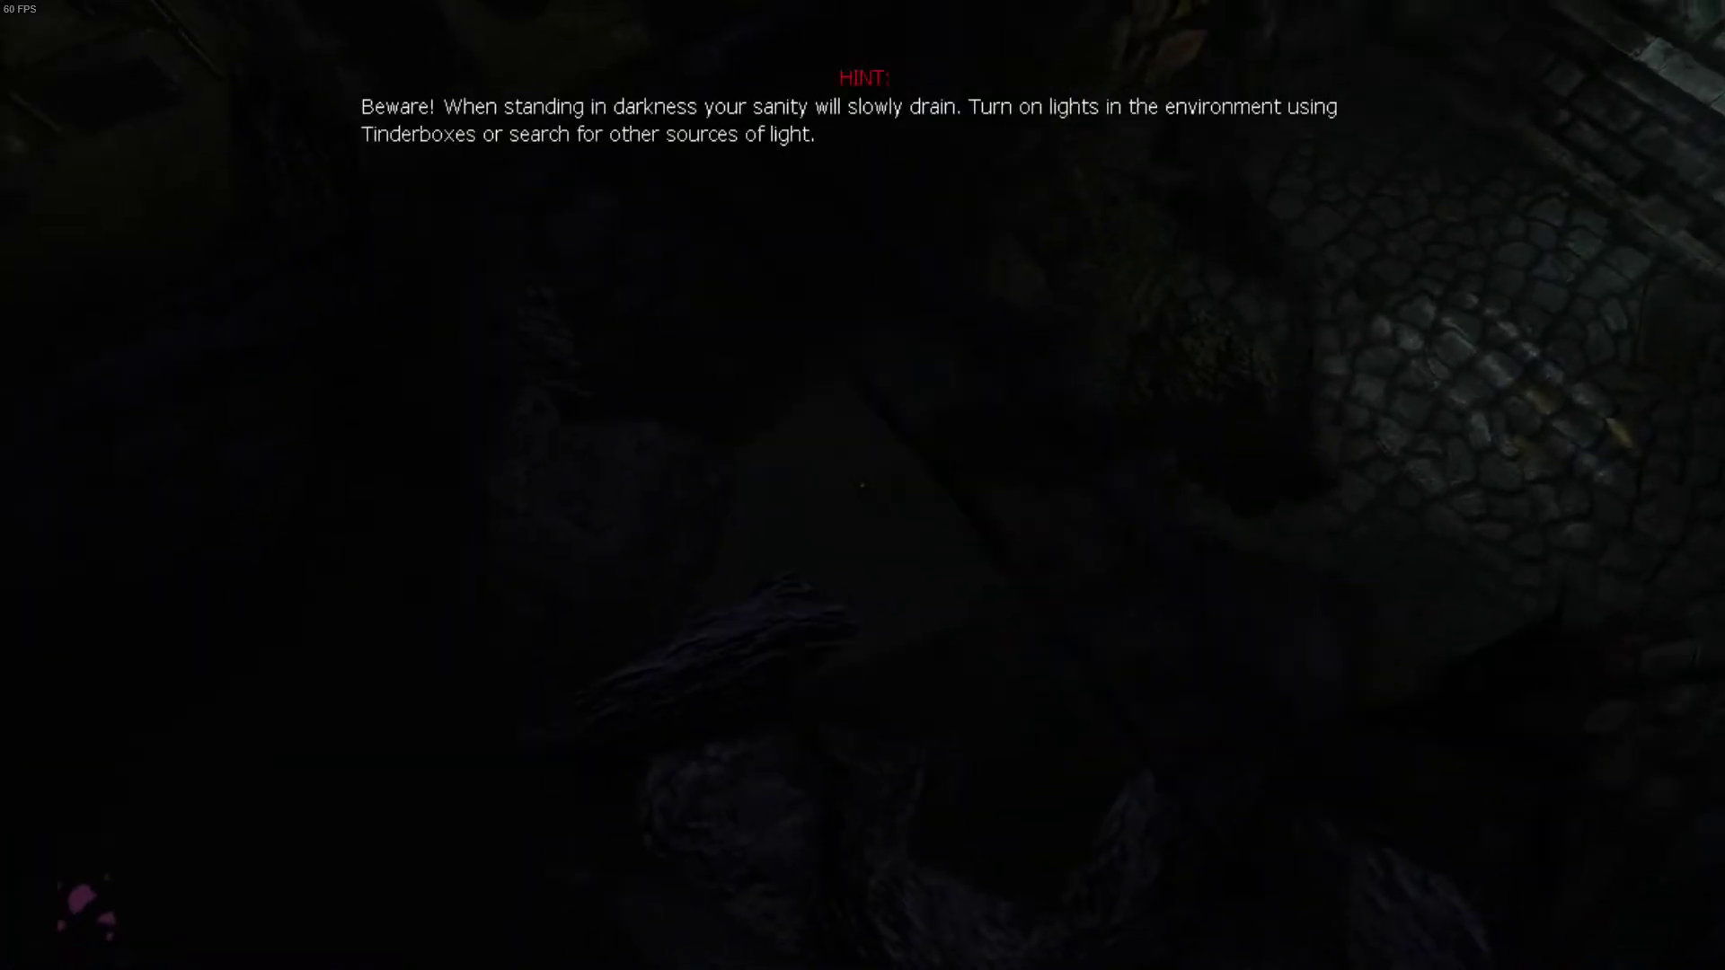
key("w")
key("w")
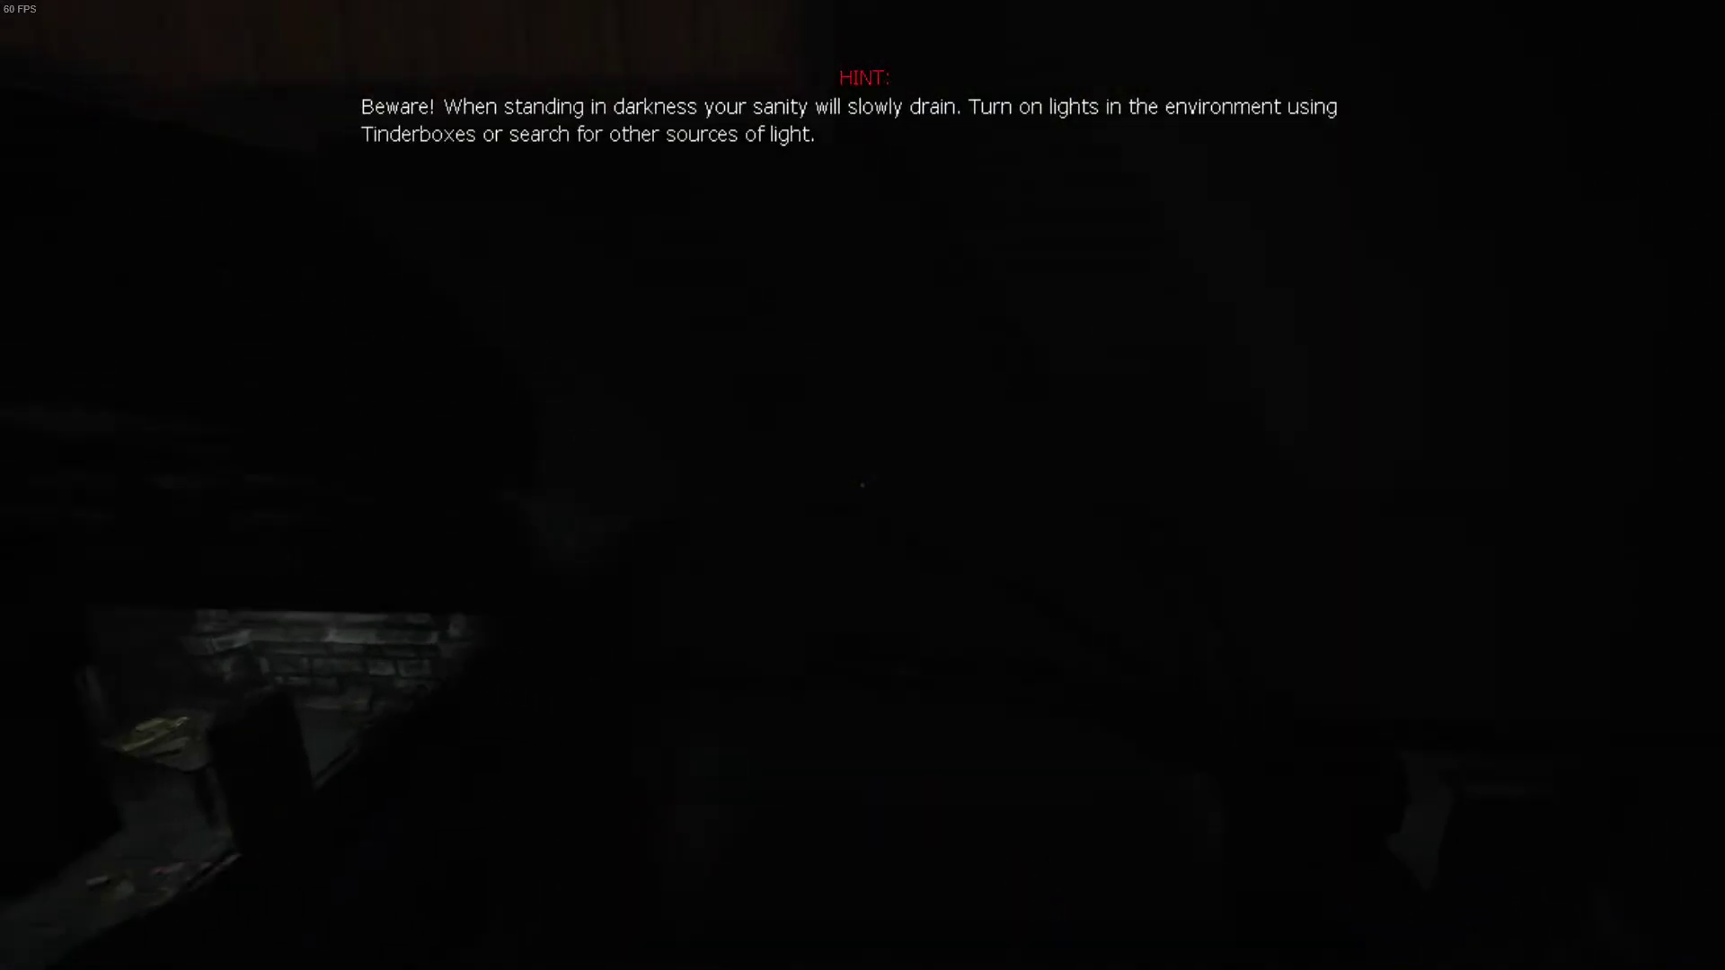
key("w")
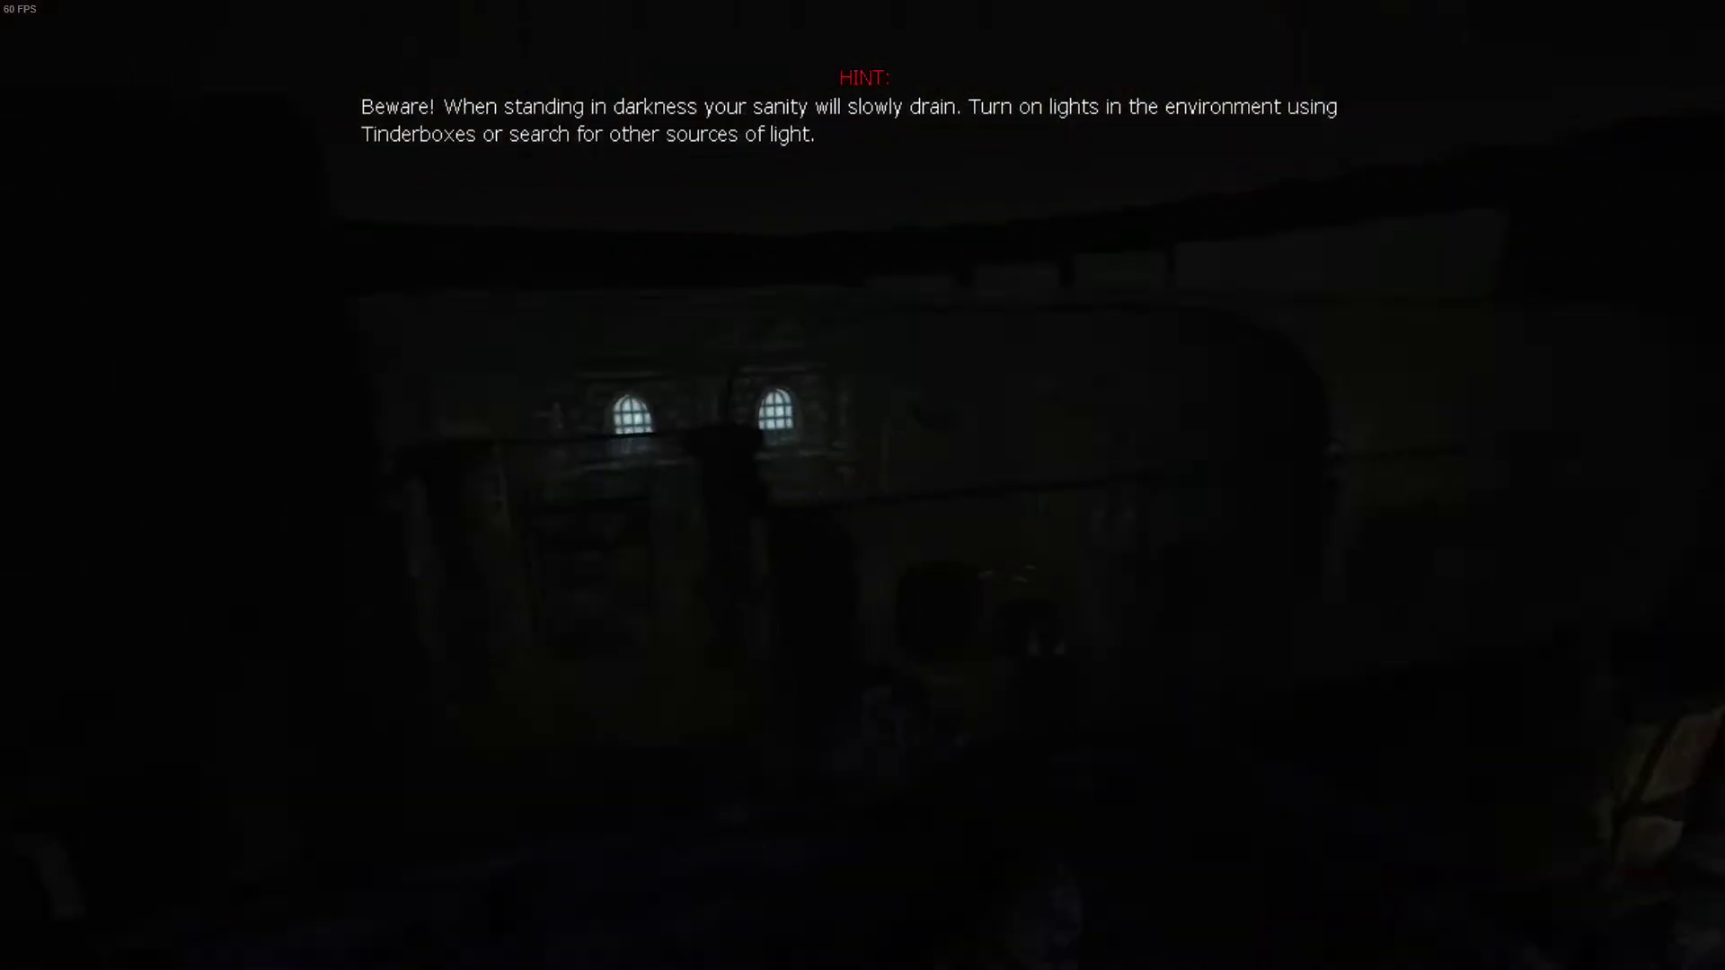
key("w")
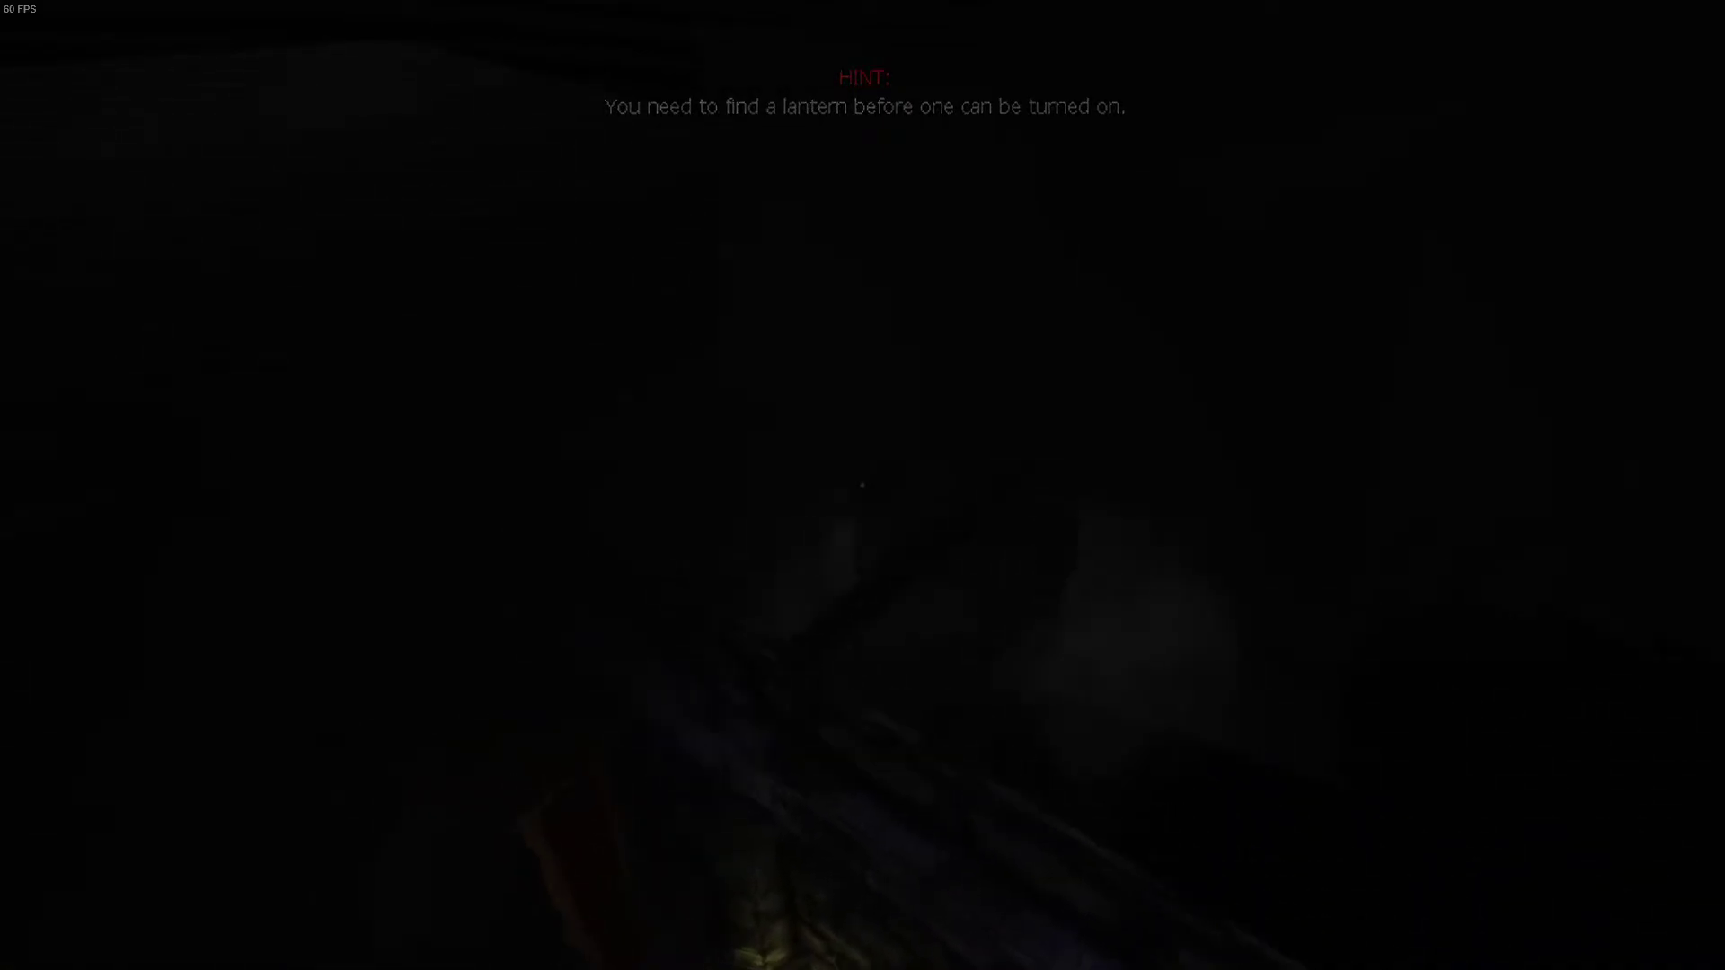
- Pause, choose Save and Exit, and confirm with Yes
key("Escape")
left_click(864, 704)
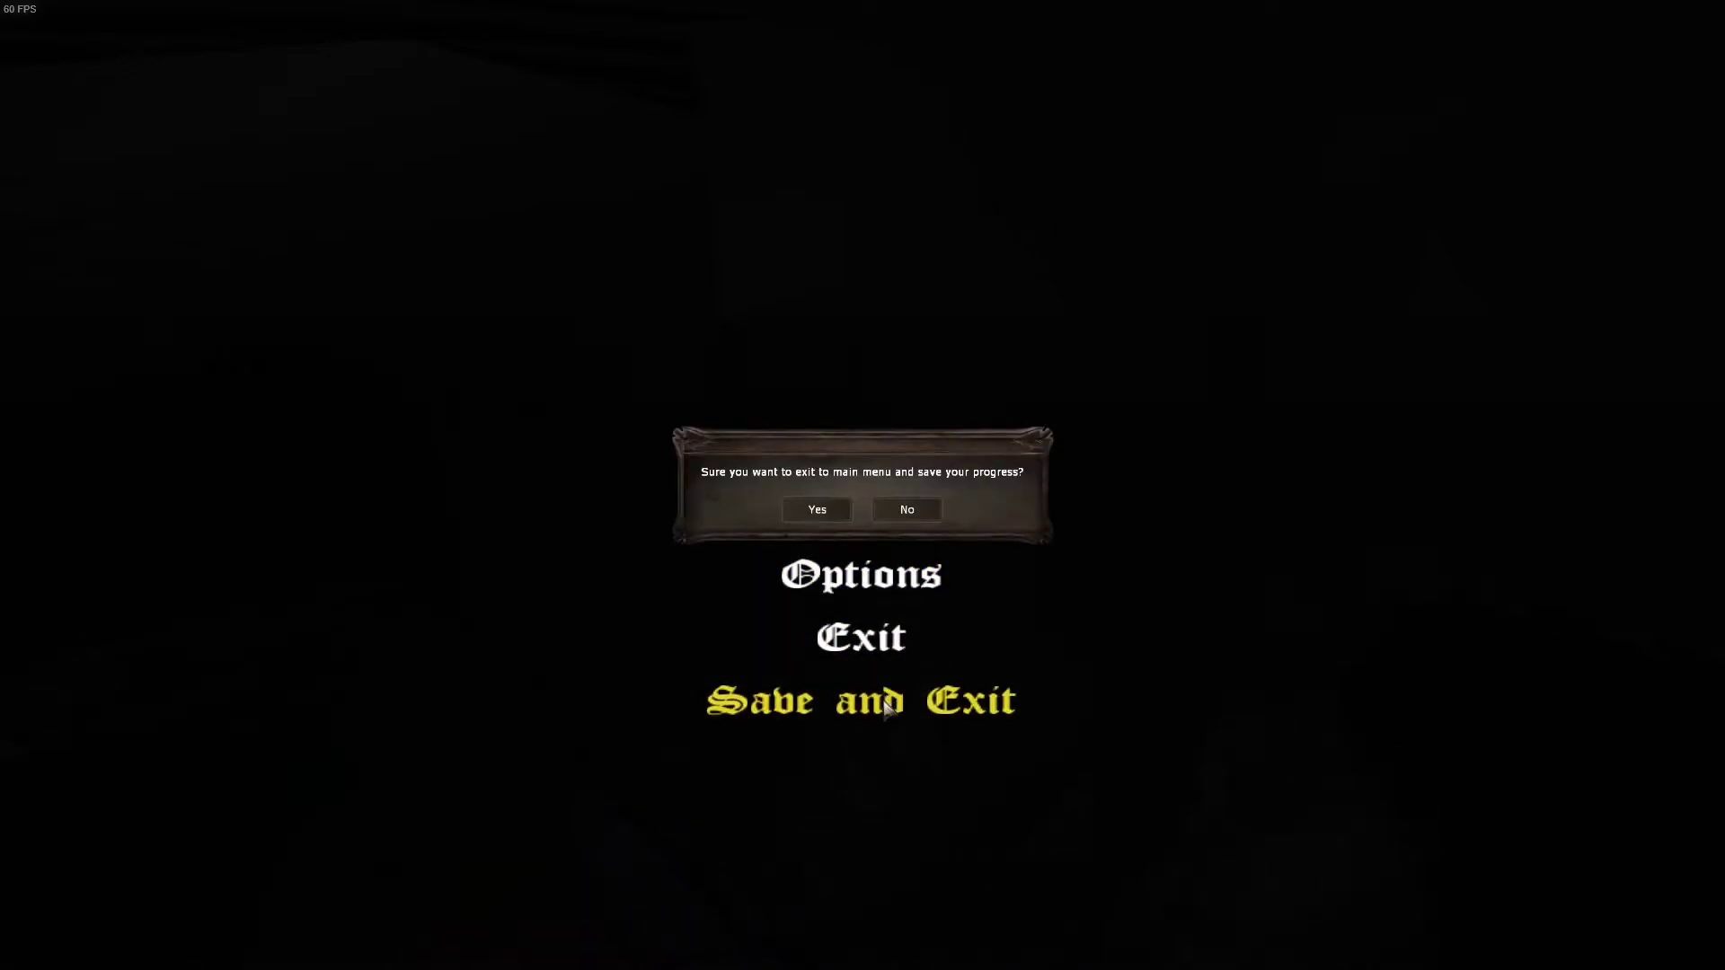
left_click(822, 505)
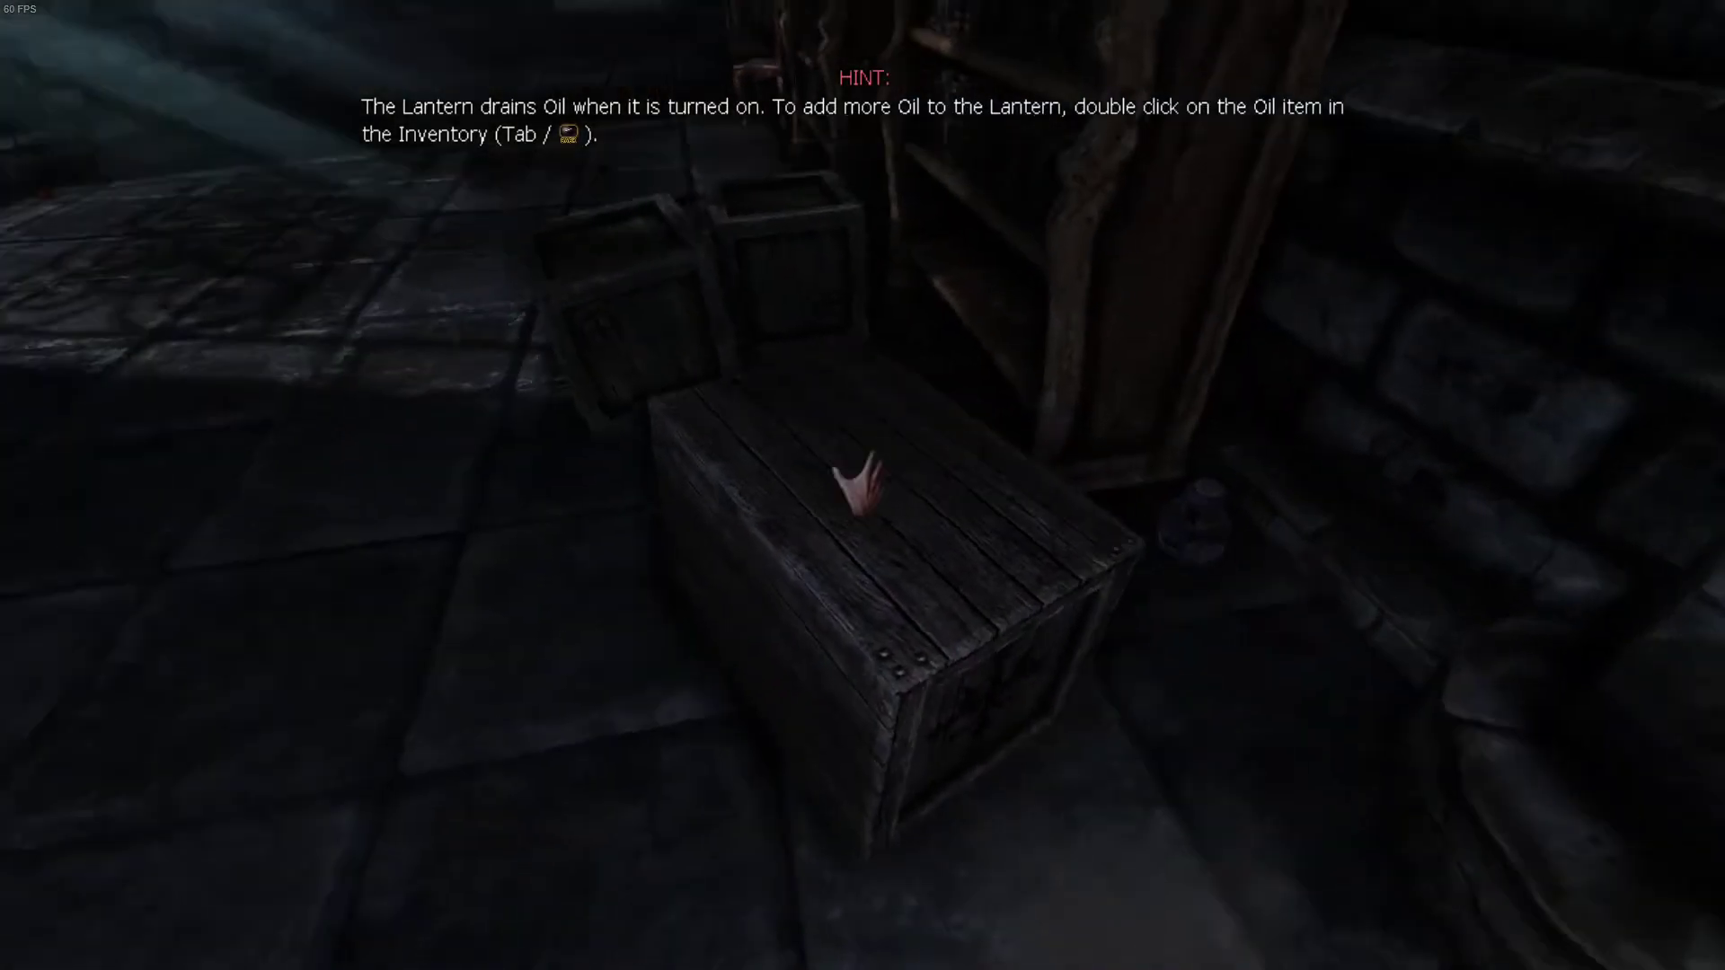
- Continue past the story loading screen into play
left_click(863, 486)
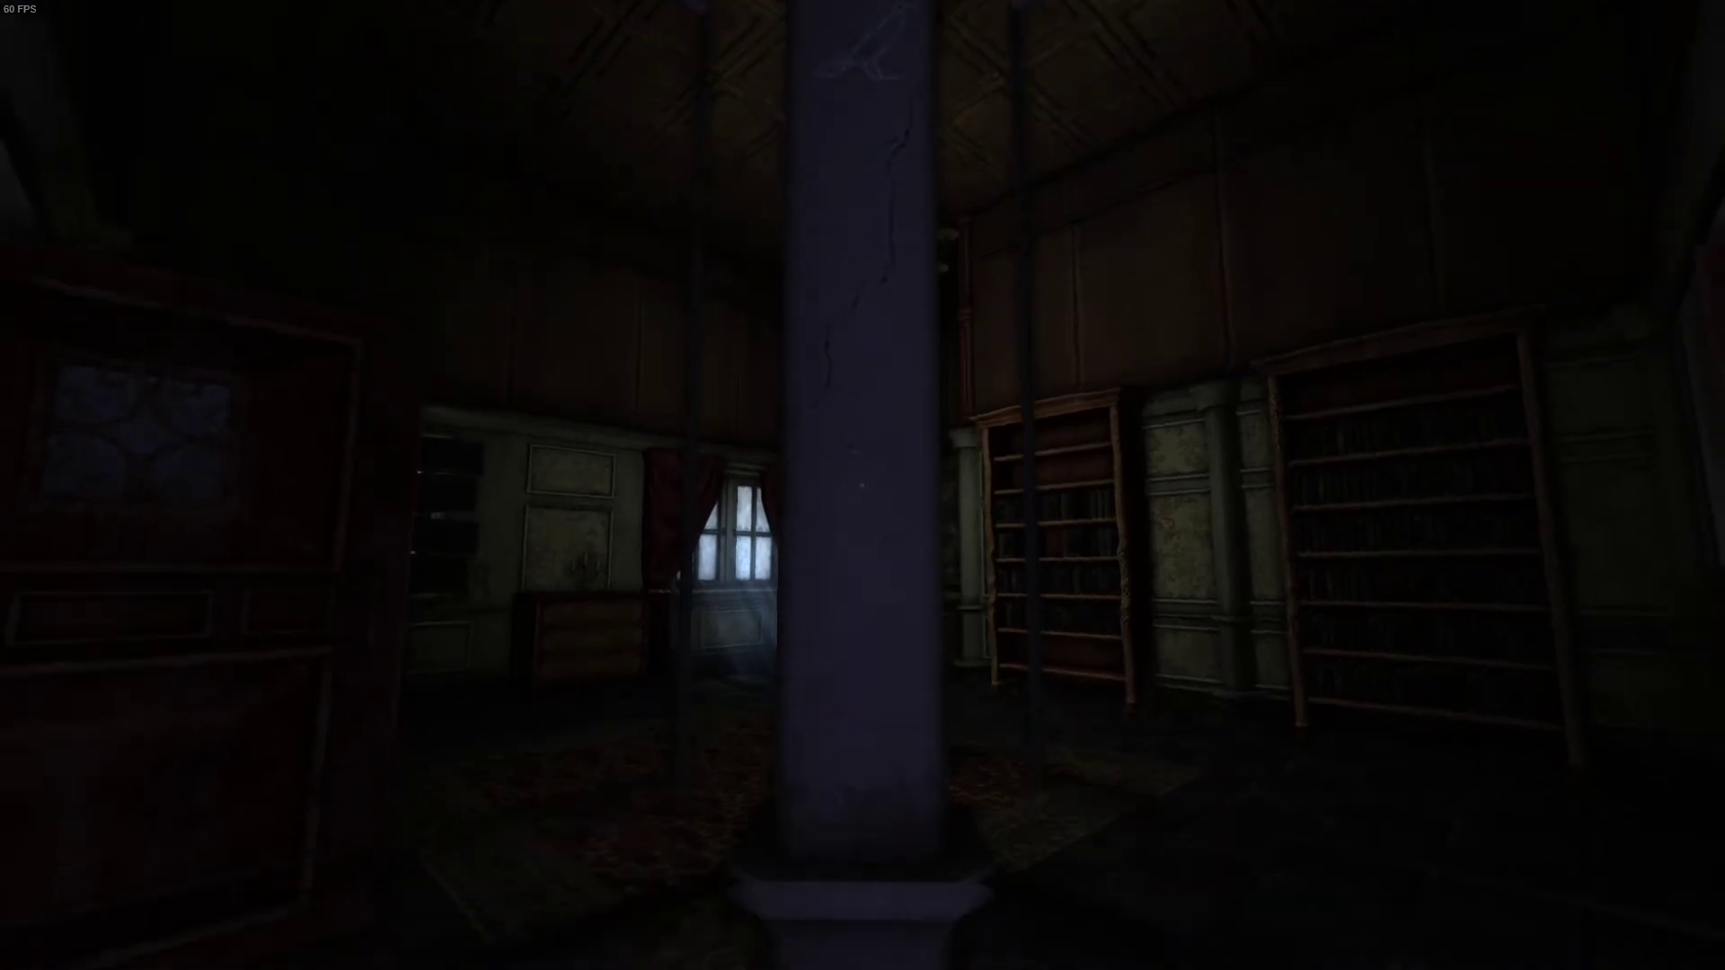
- Check the inventory twice while heading past the pillar into the painted hallway
key("Tab")
key("Tab")
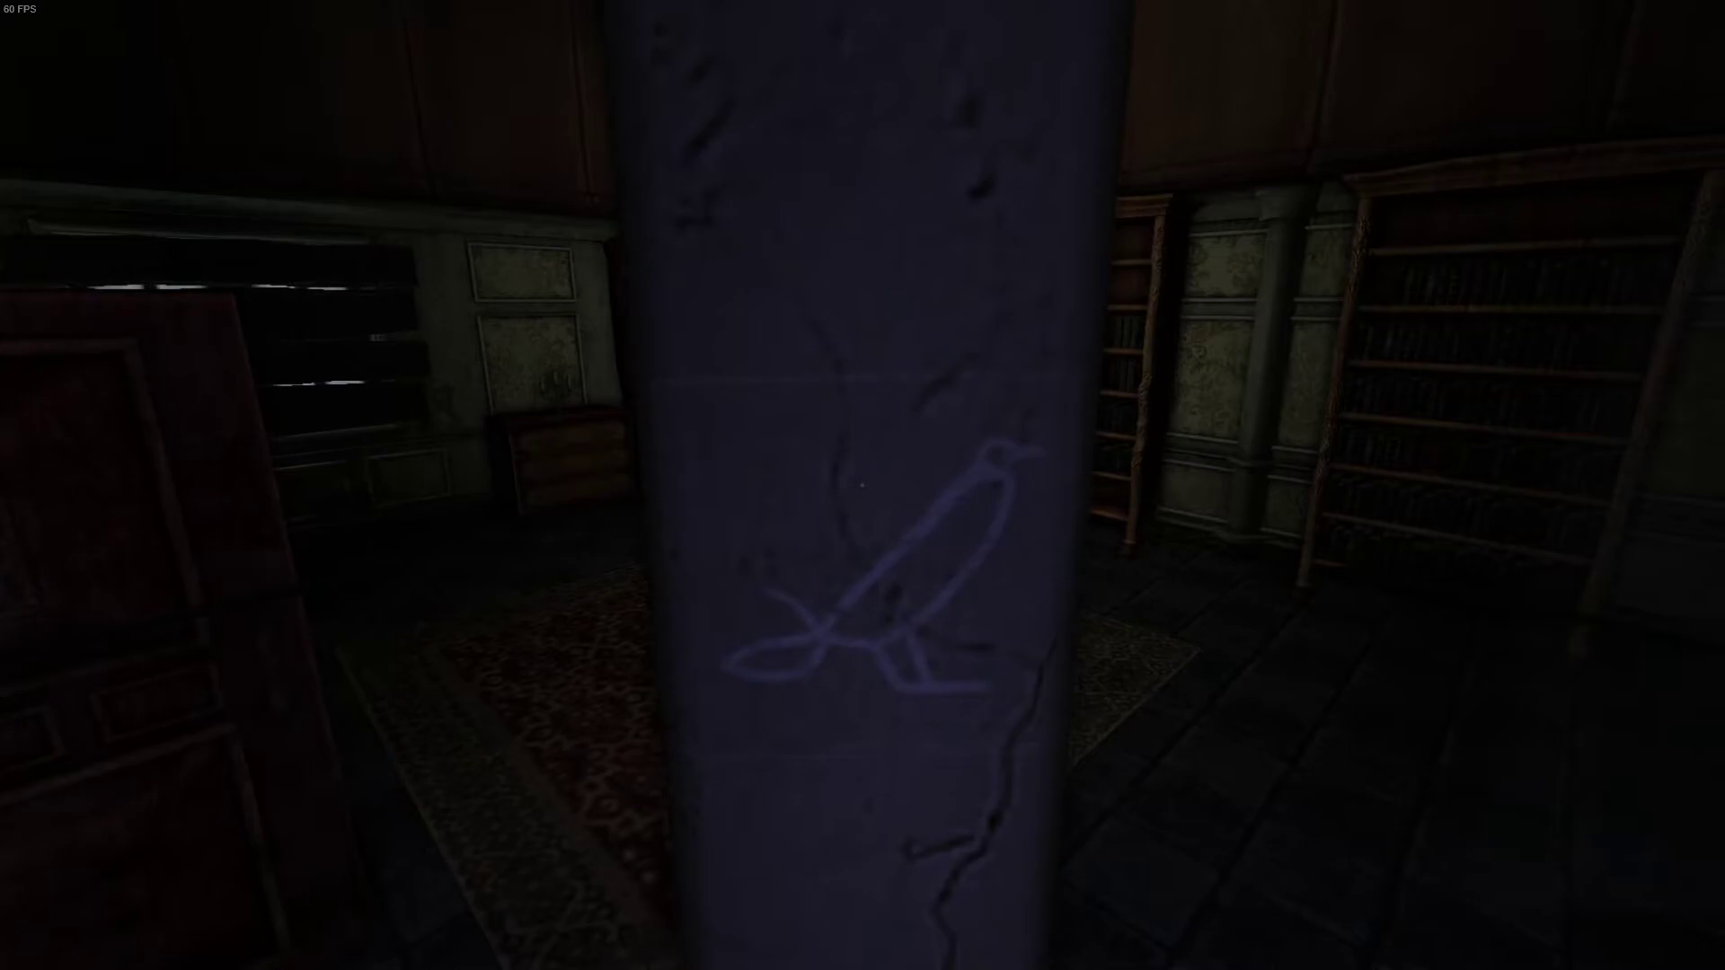
key("Tab")
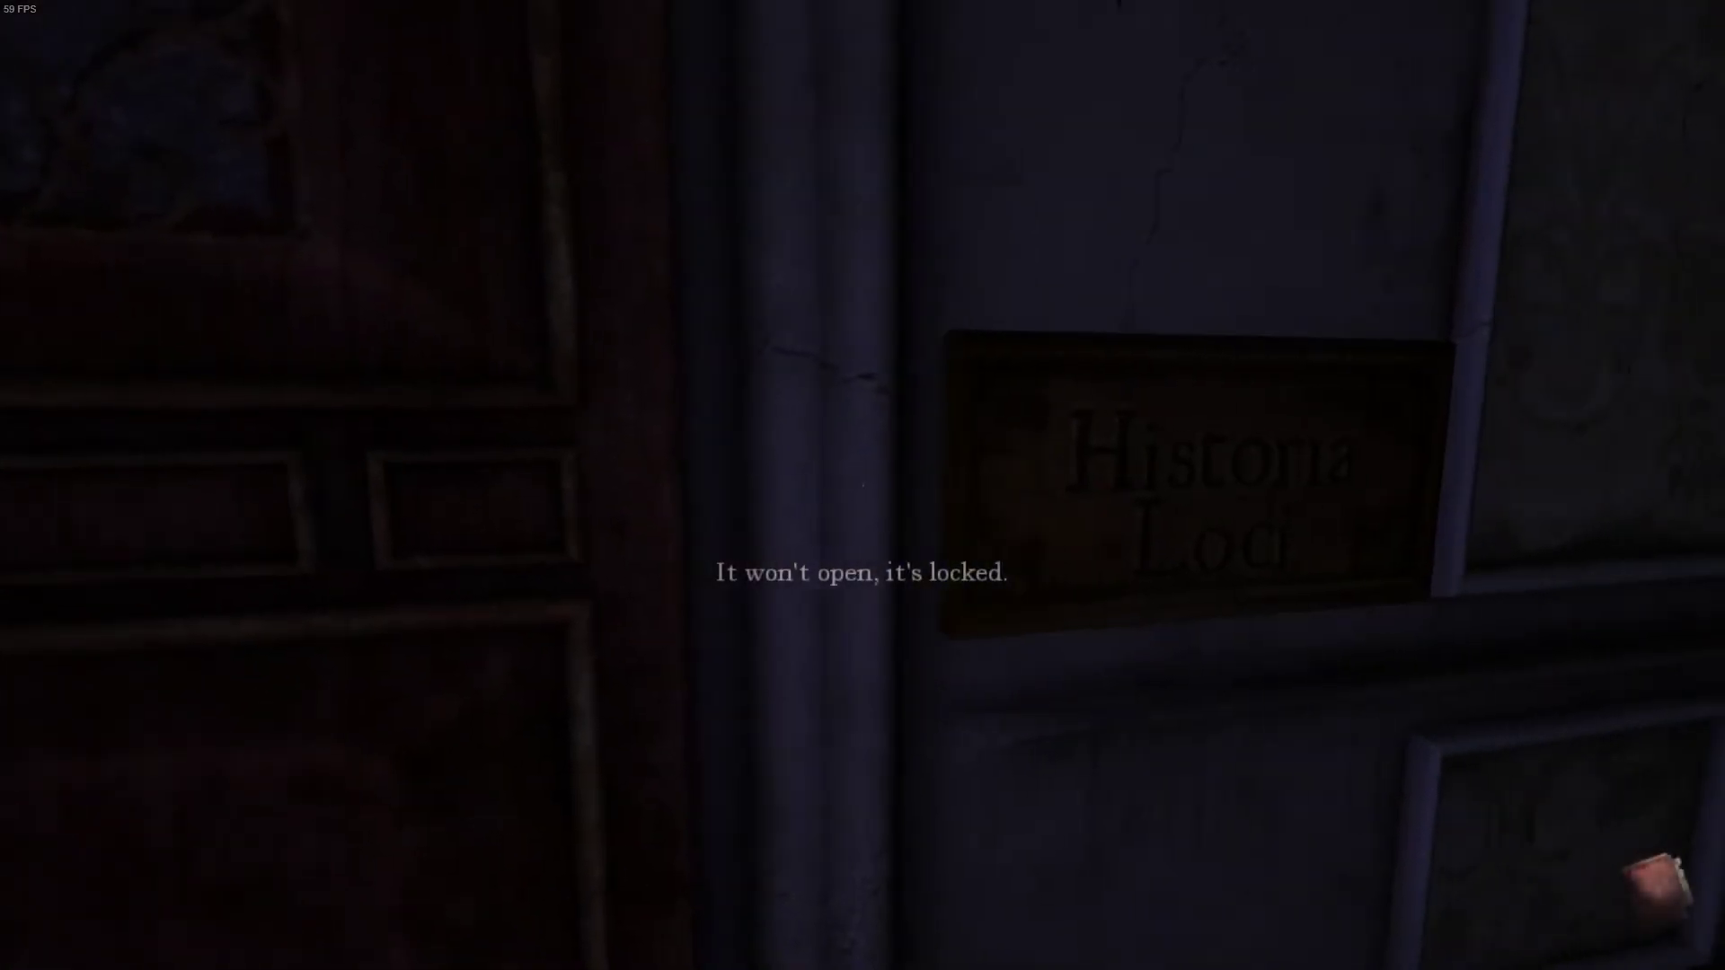
- Turn away from the locked brass-plated door toward the corridor
key("w")
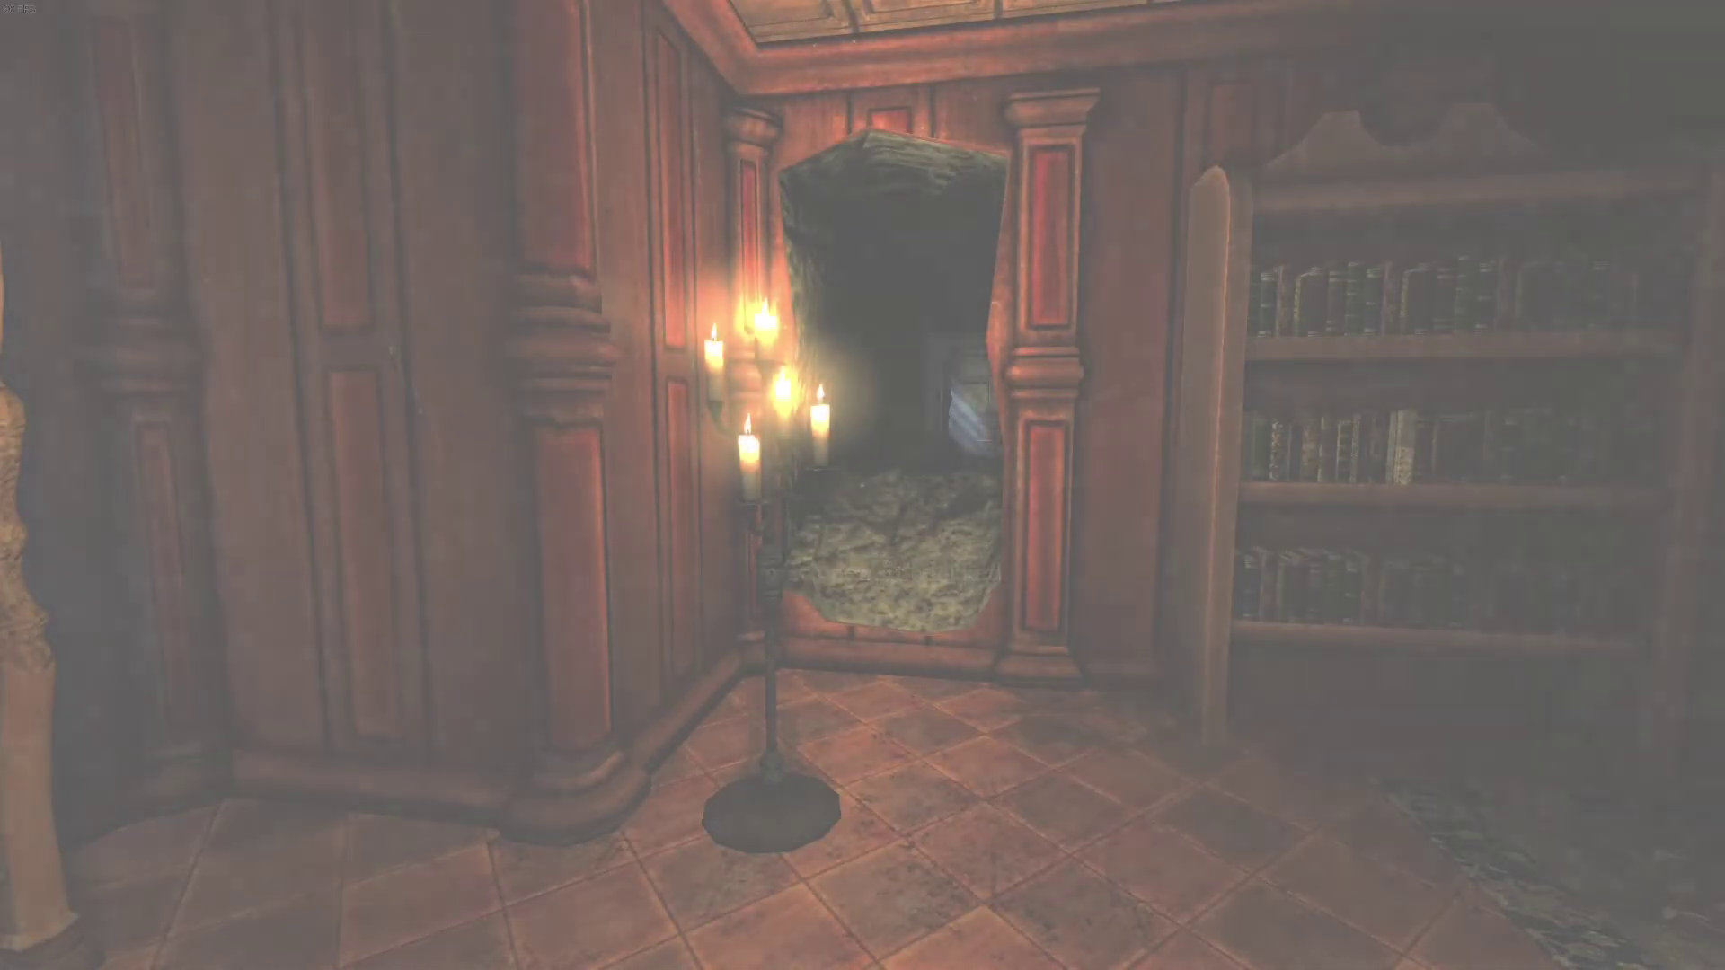
- Walk through the wall hole and tunnel until the view clips out over the courtyard
key("w")
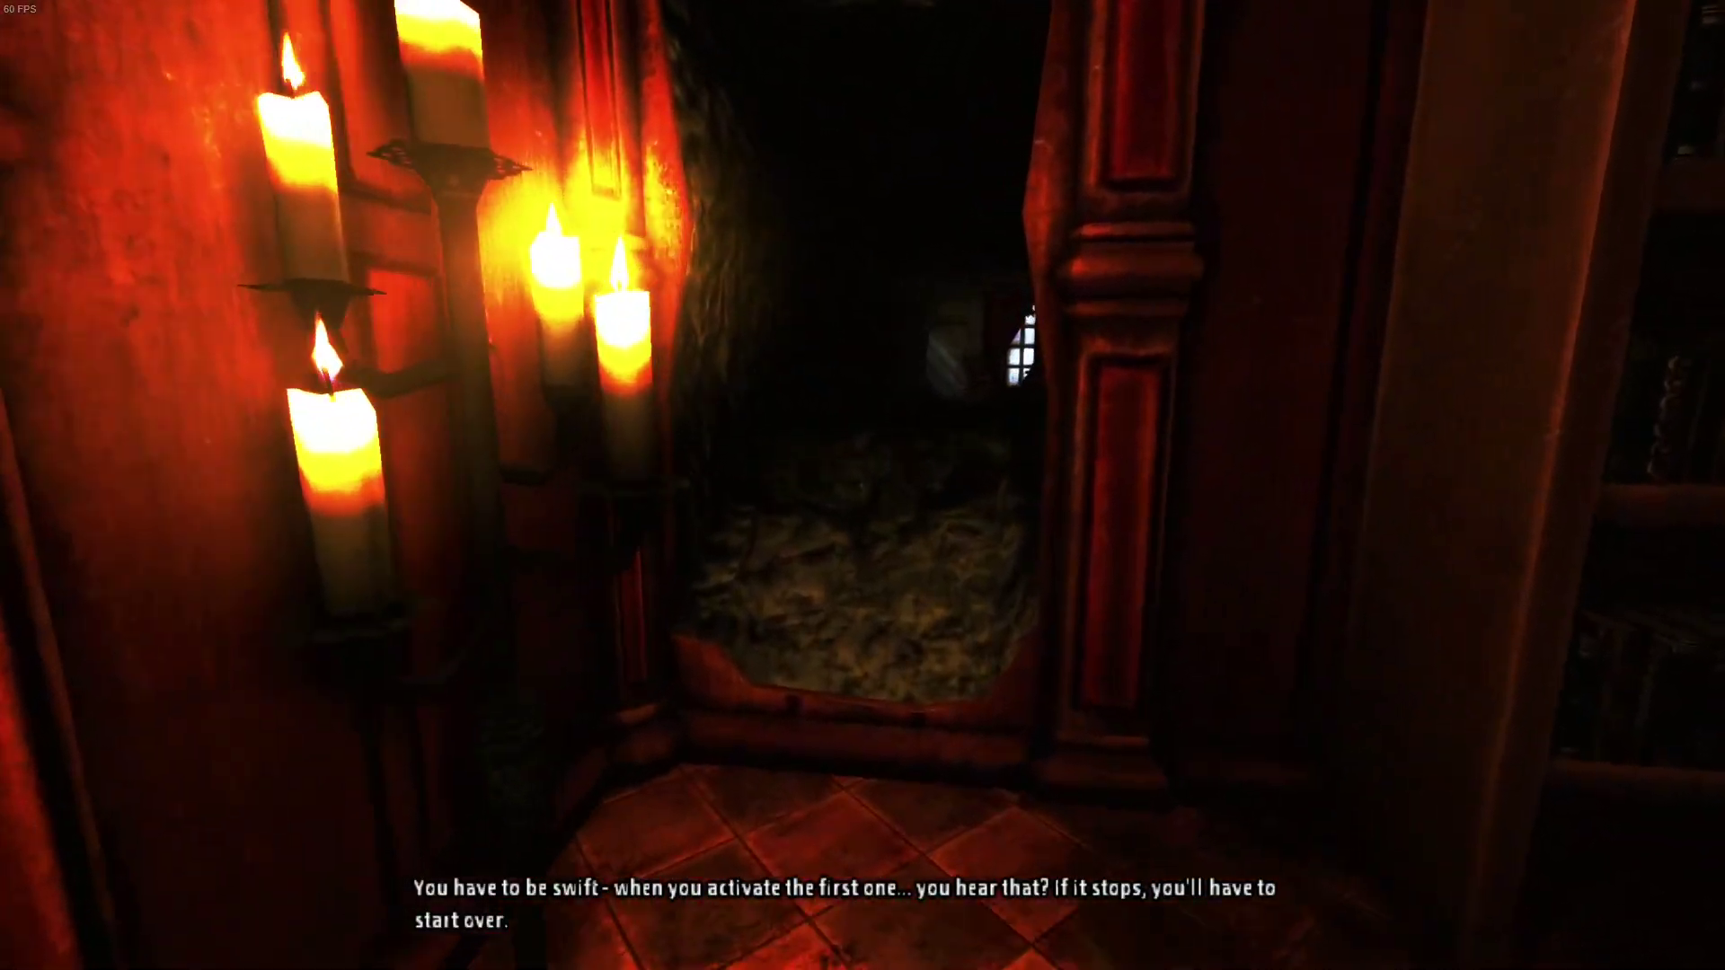
key("w")
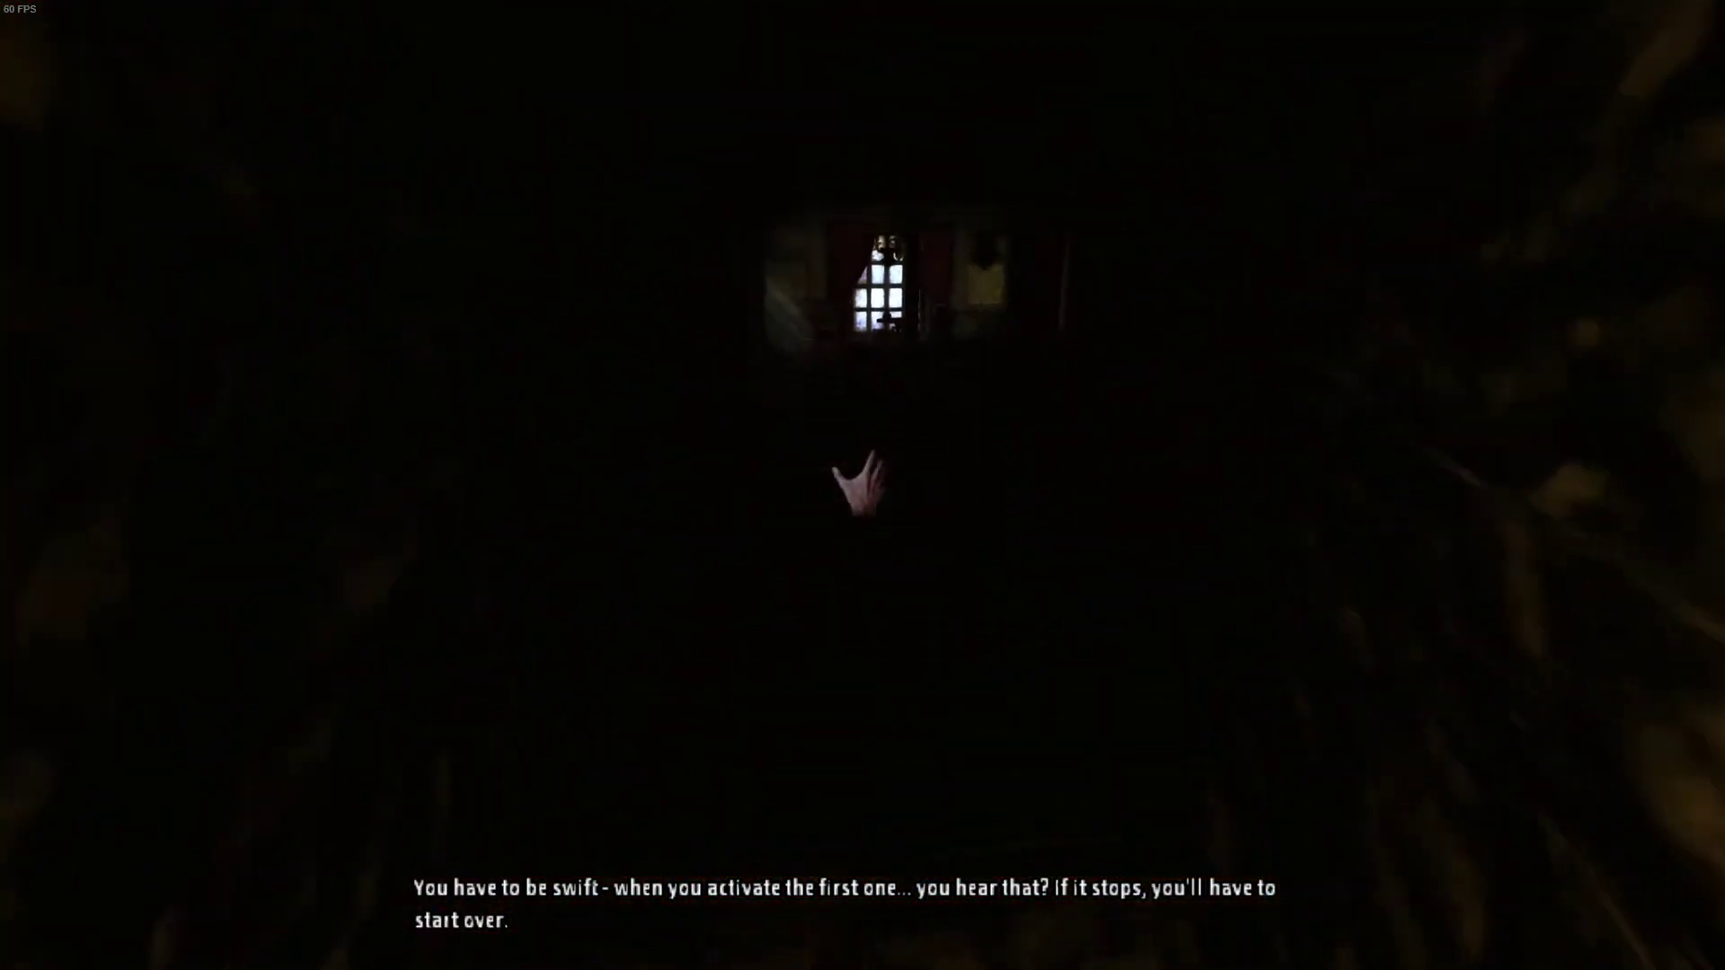
key("w")
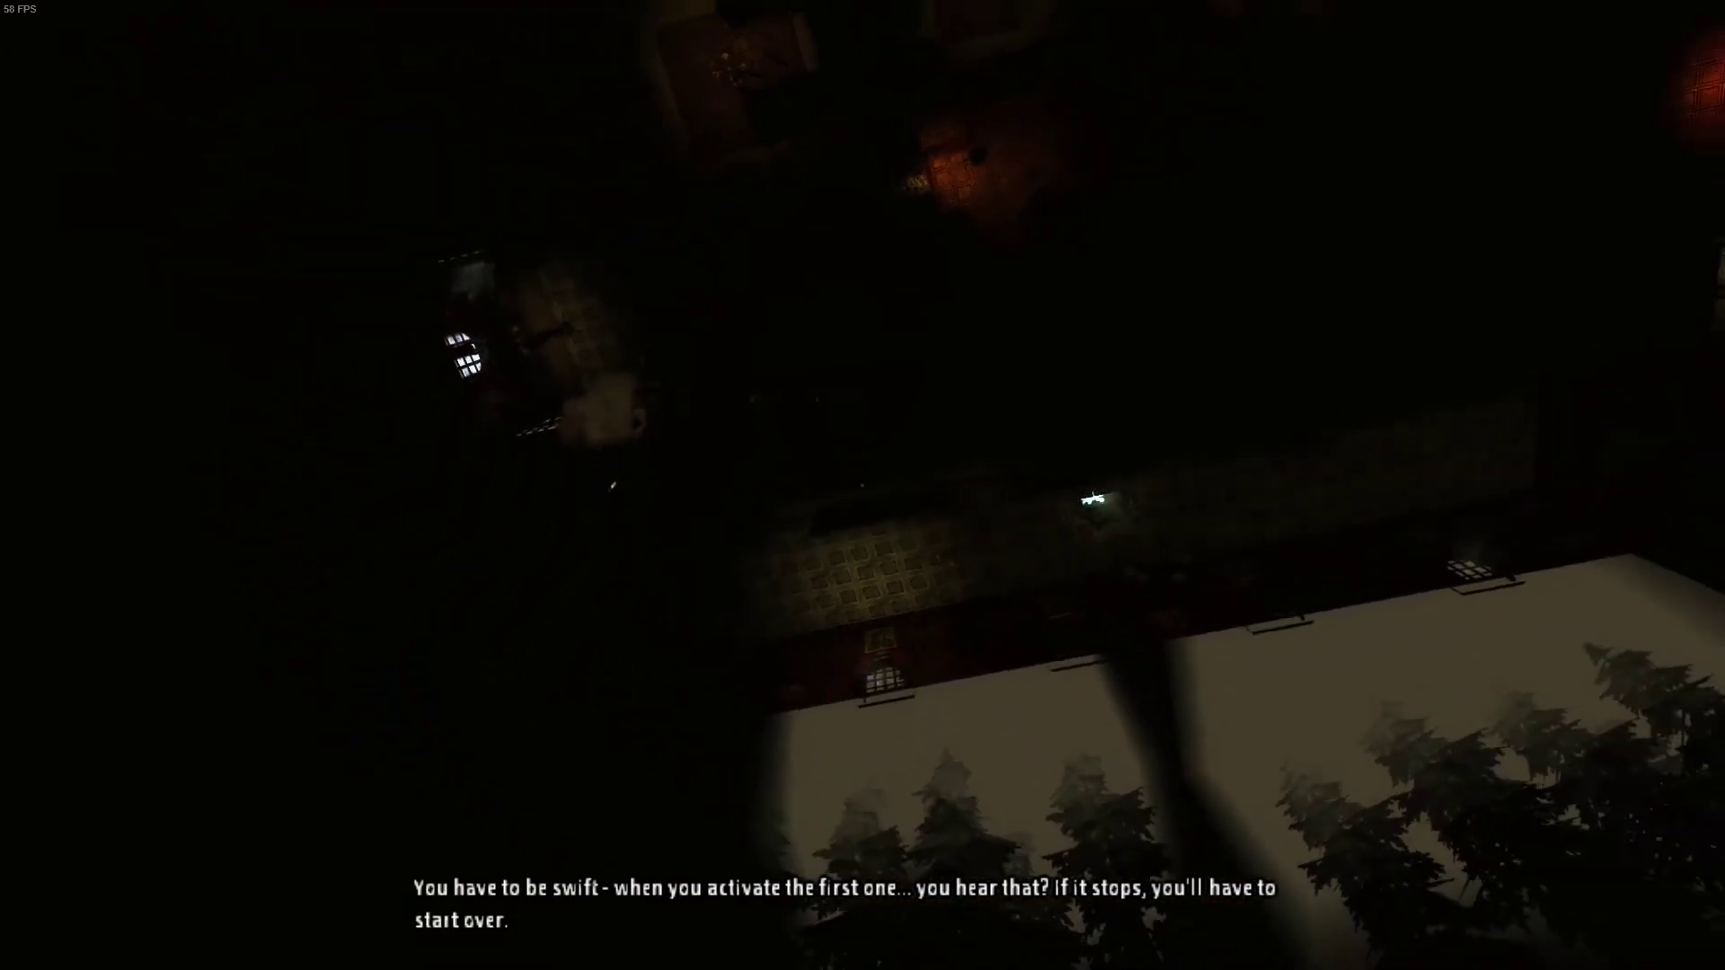
key("w")
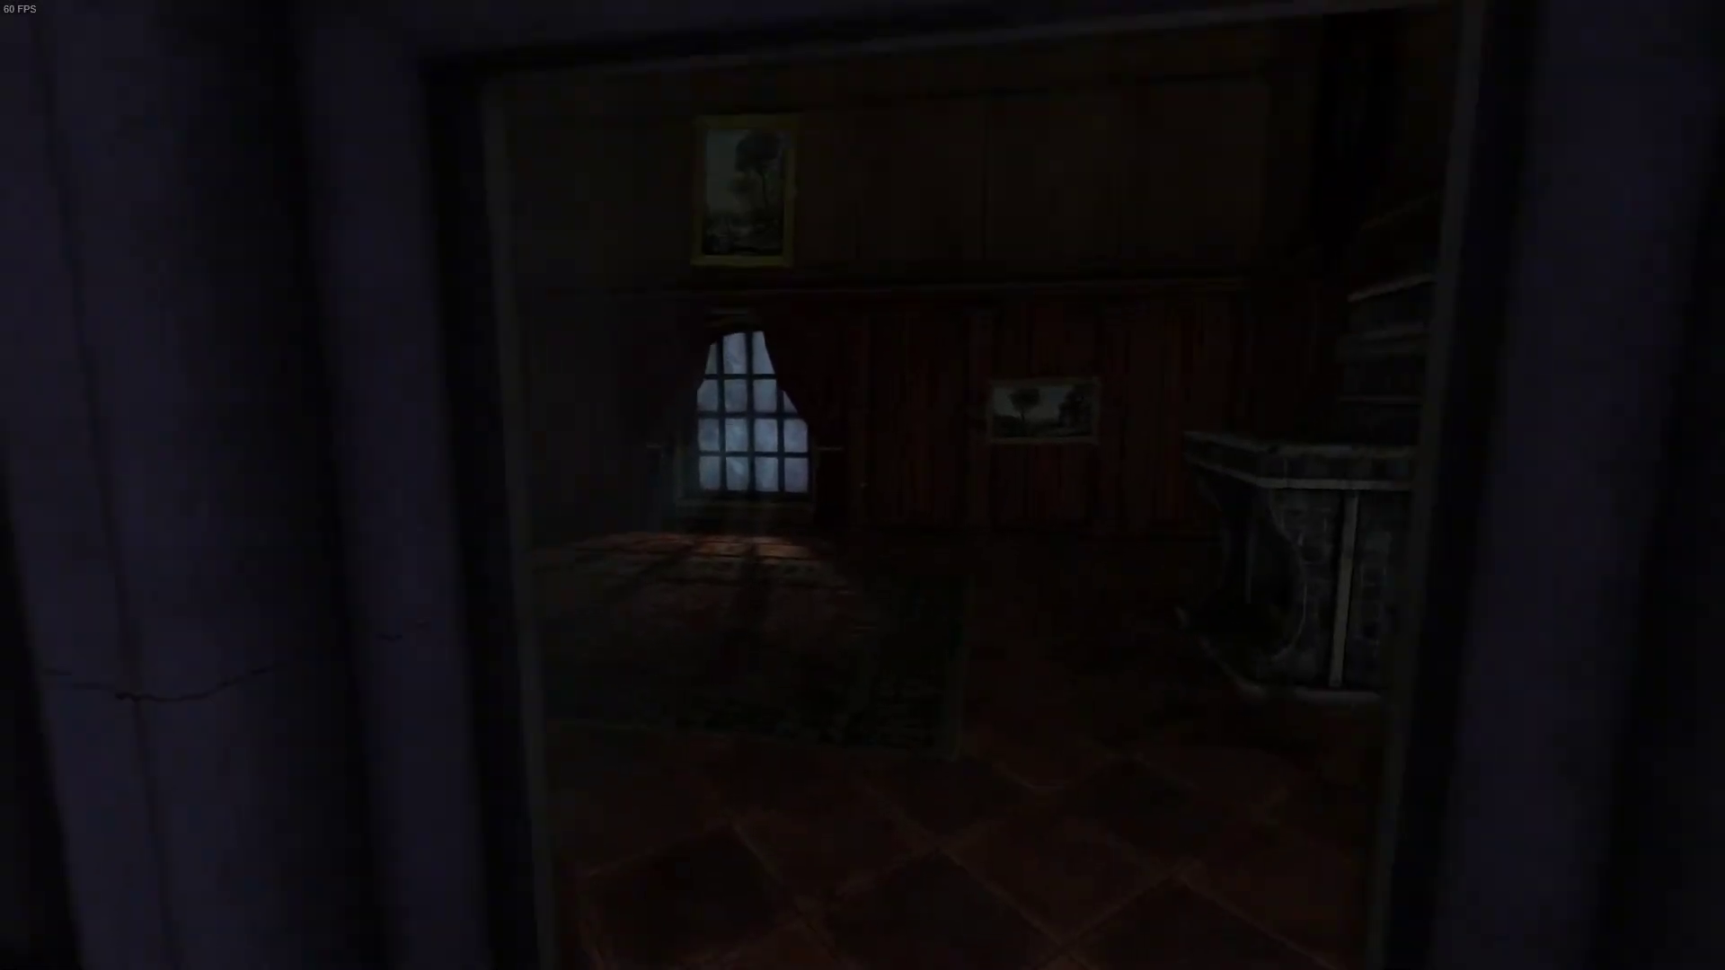
key("w")
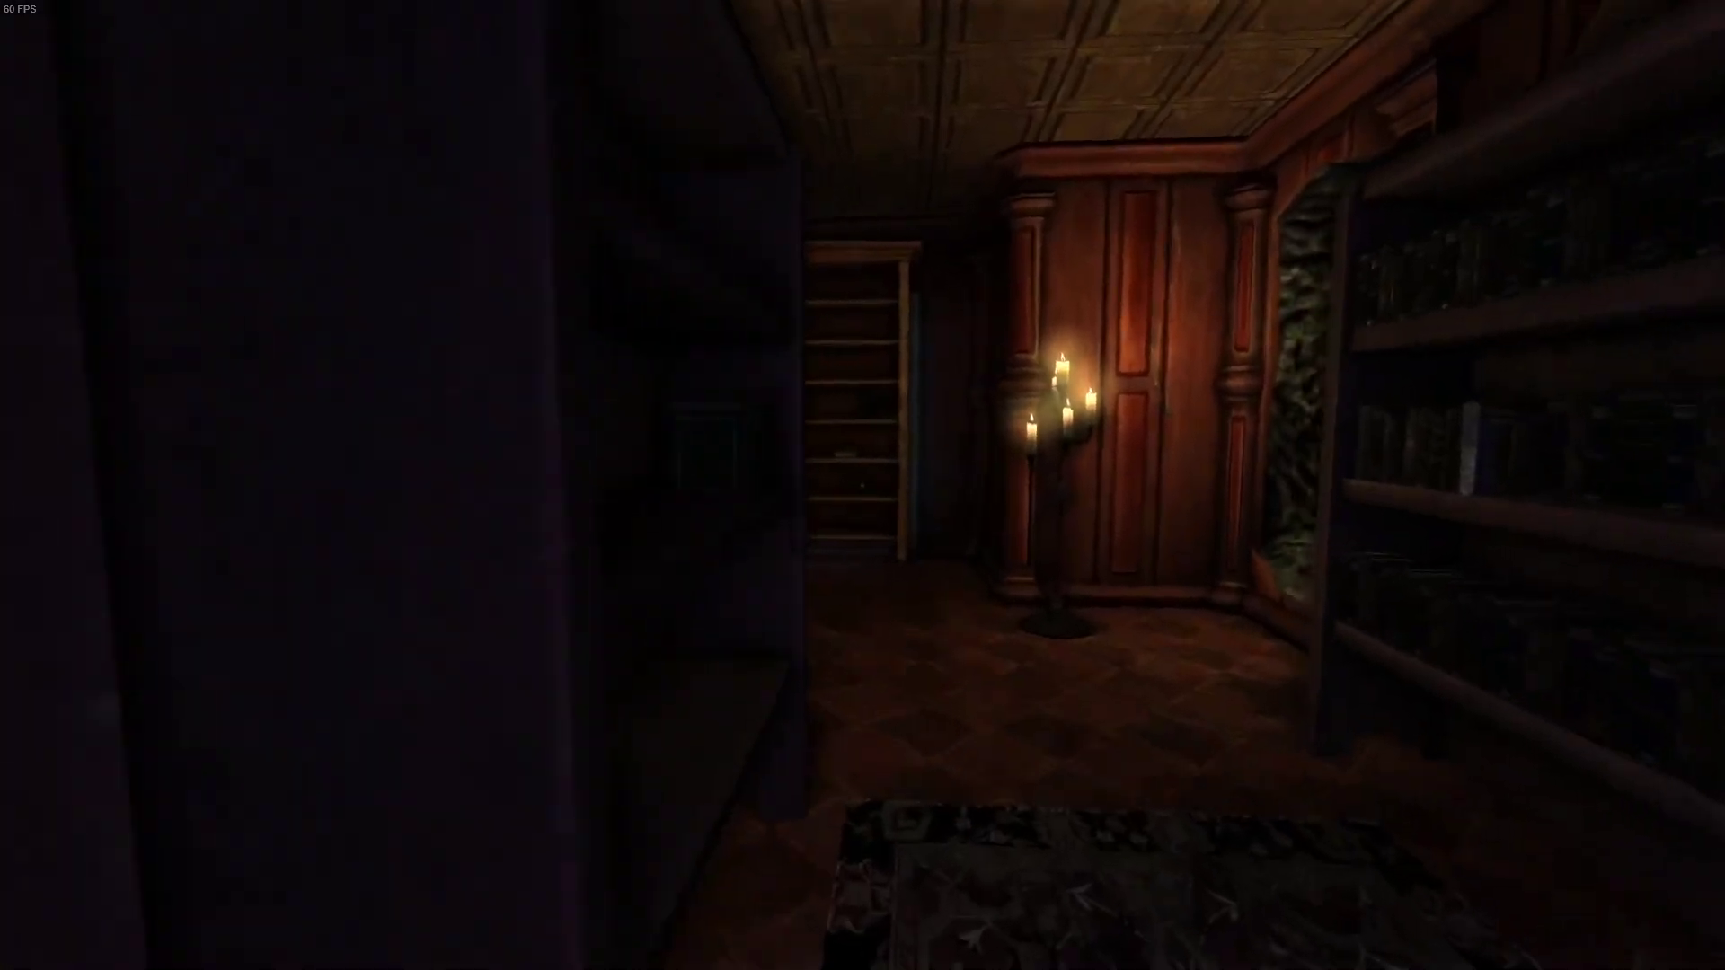
key("w")
- Walk back to the candle-lit bookshelf room, pause, and choose Save and Exit
key("Escape")
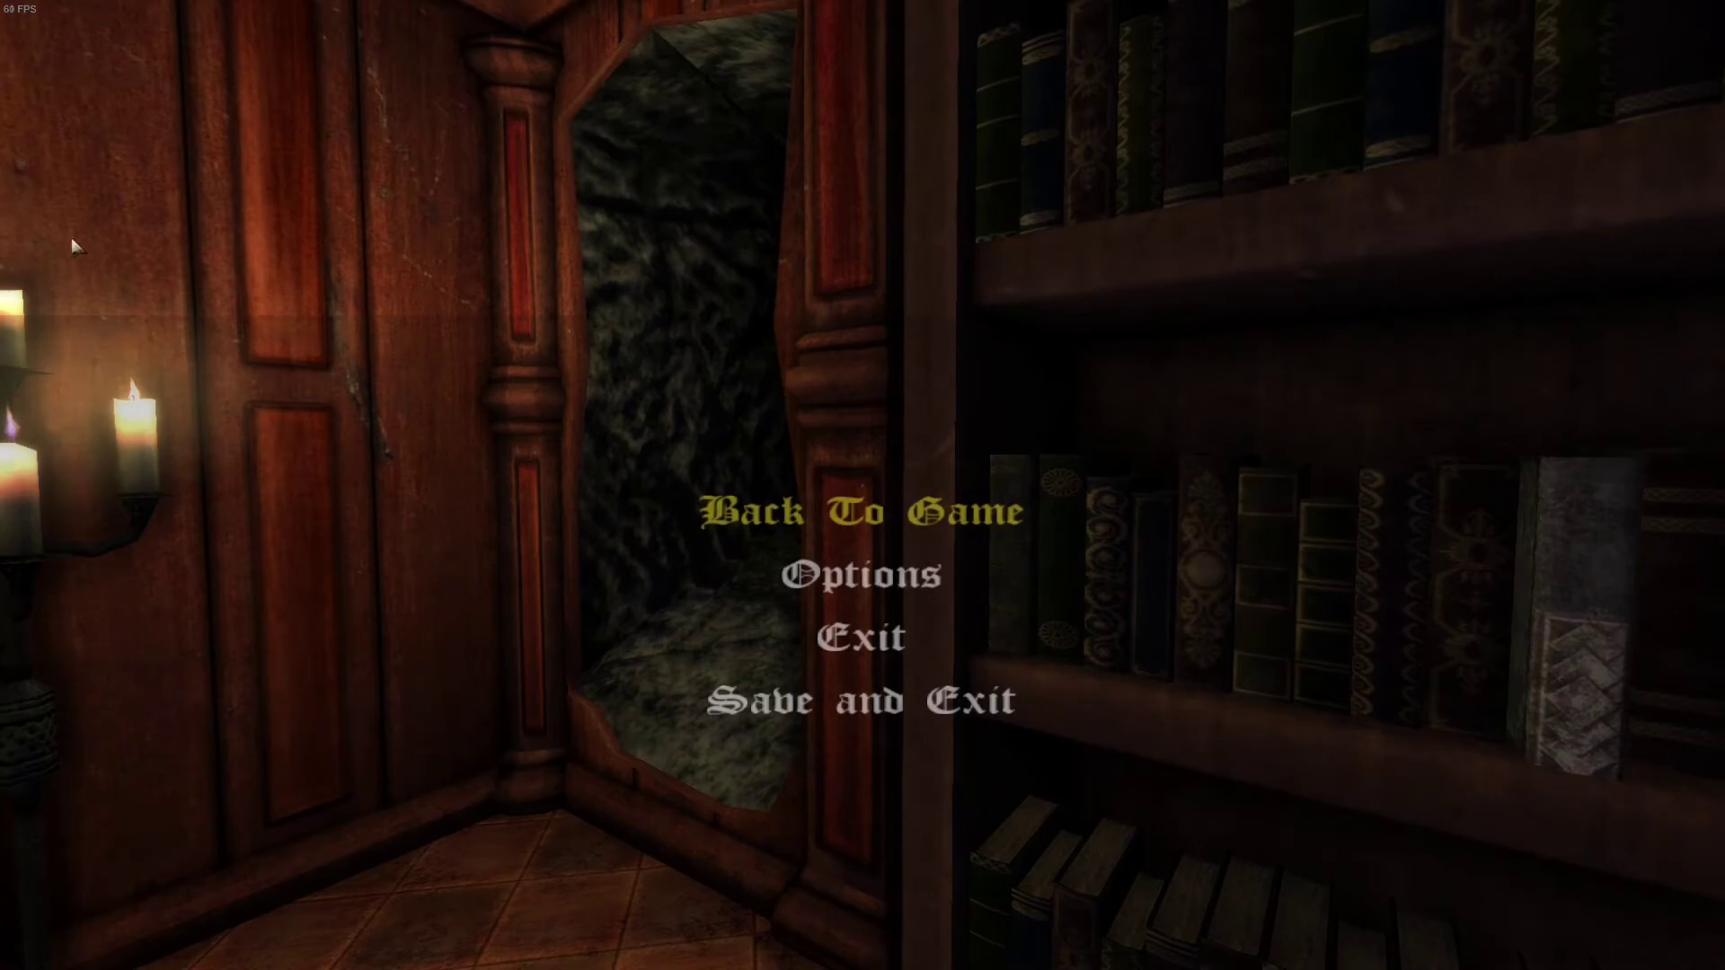
left_click(966, 698)
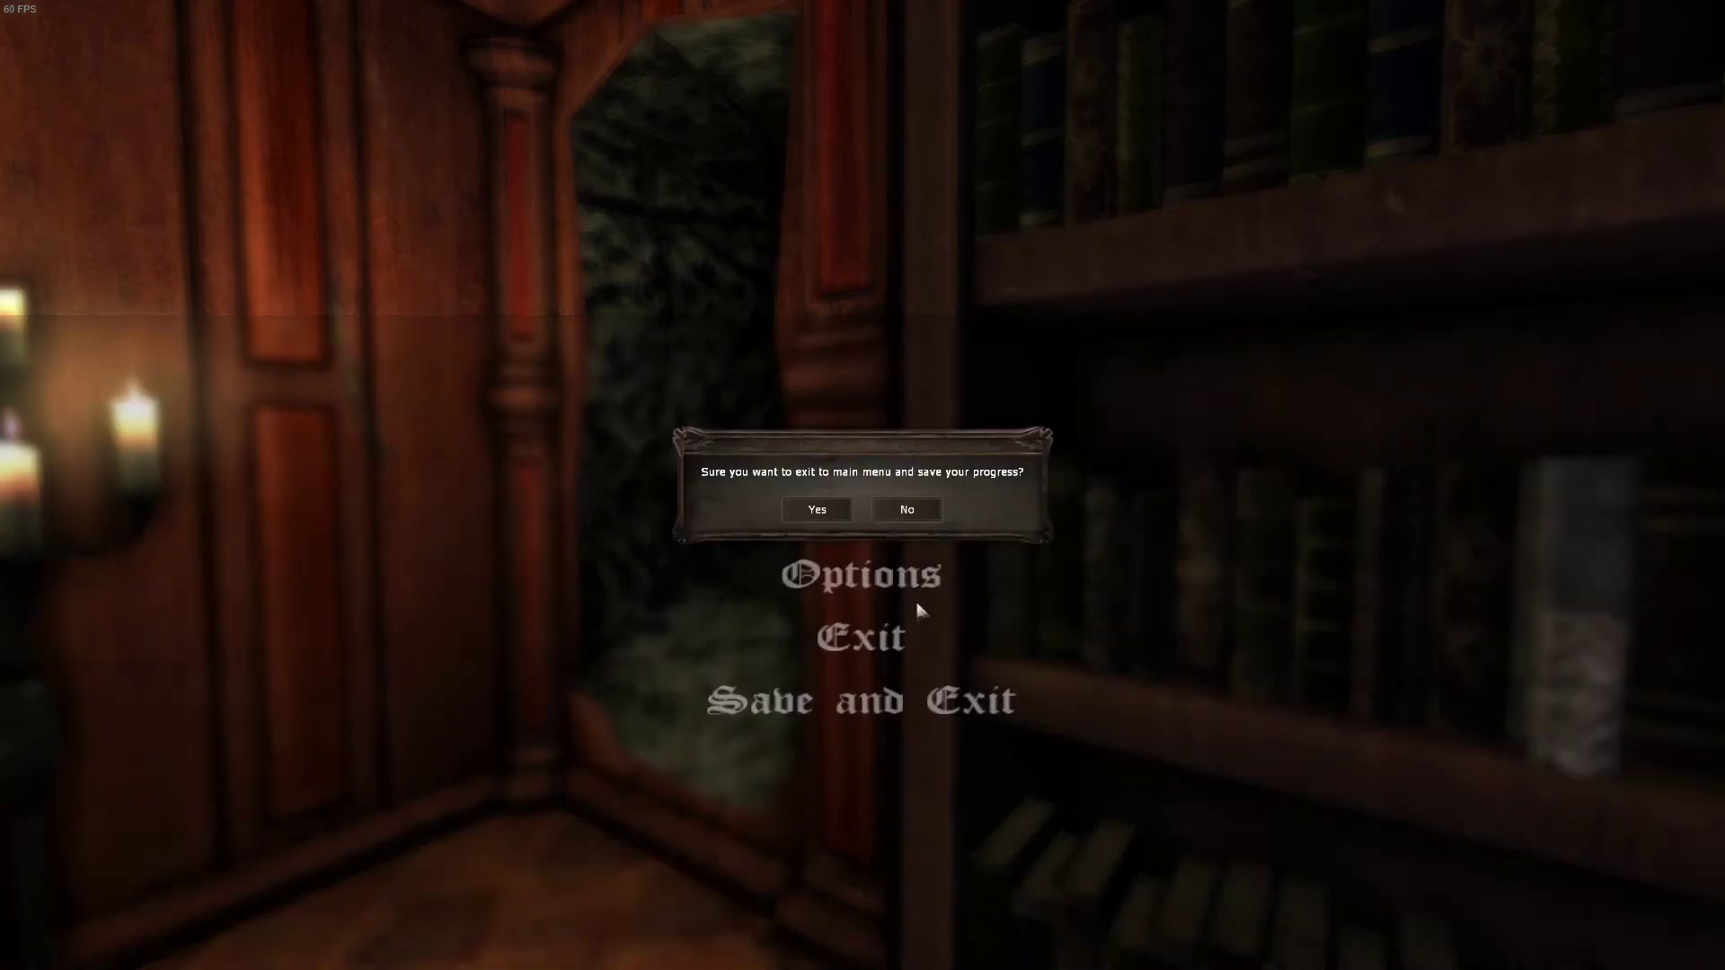
- Resume play, pass the cave passage and crack, grab the tinderbox, and enter the panelled room
left_click(814, 510)
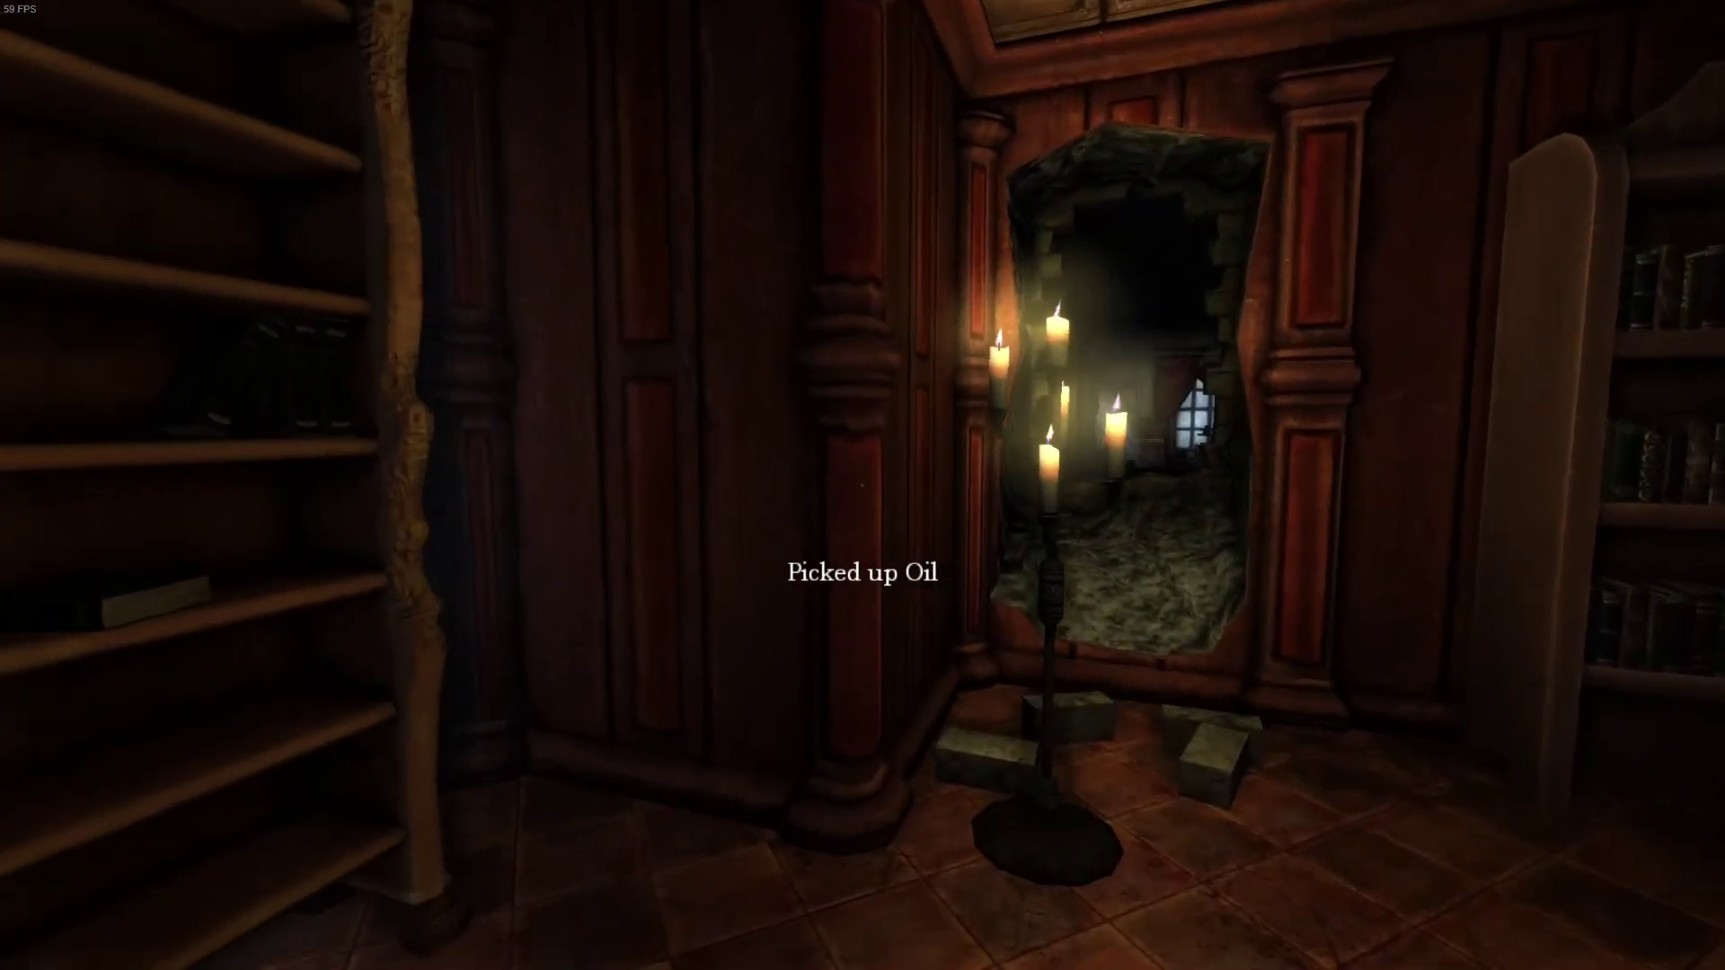
key("w")
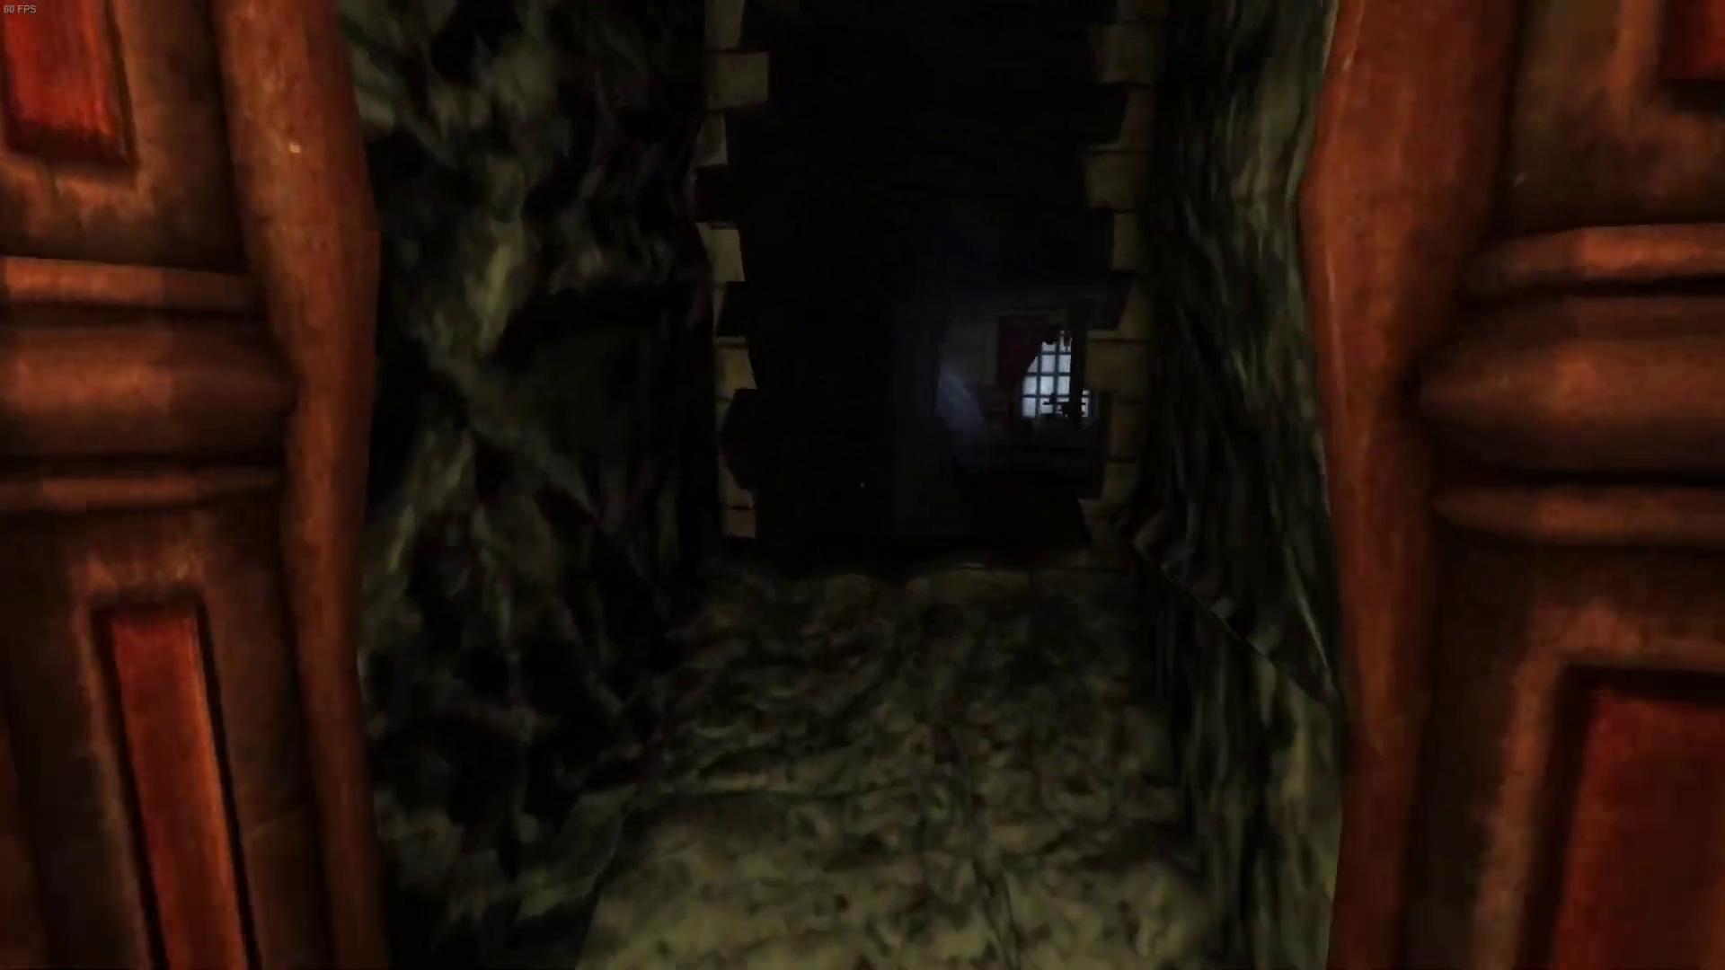
key("w")
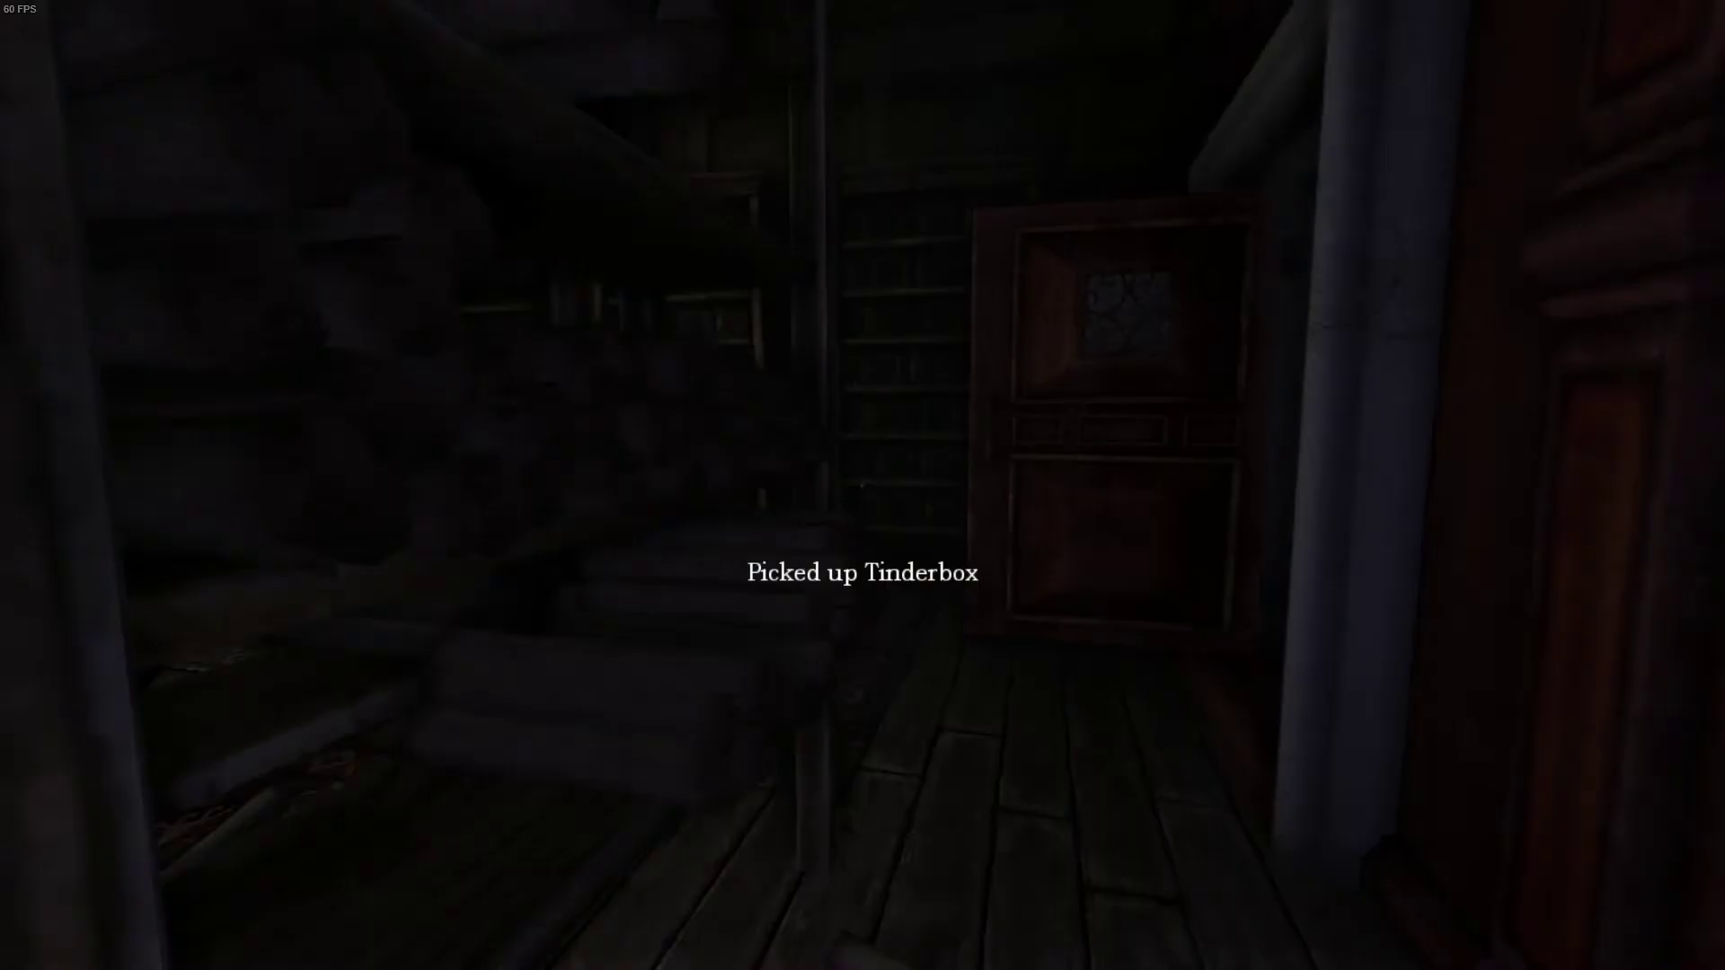
key("w")
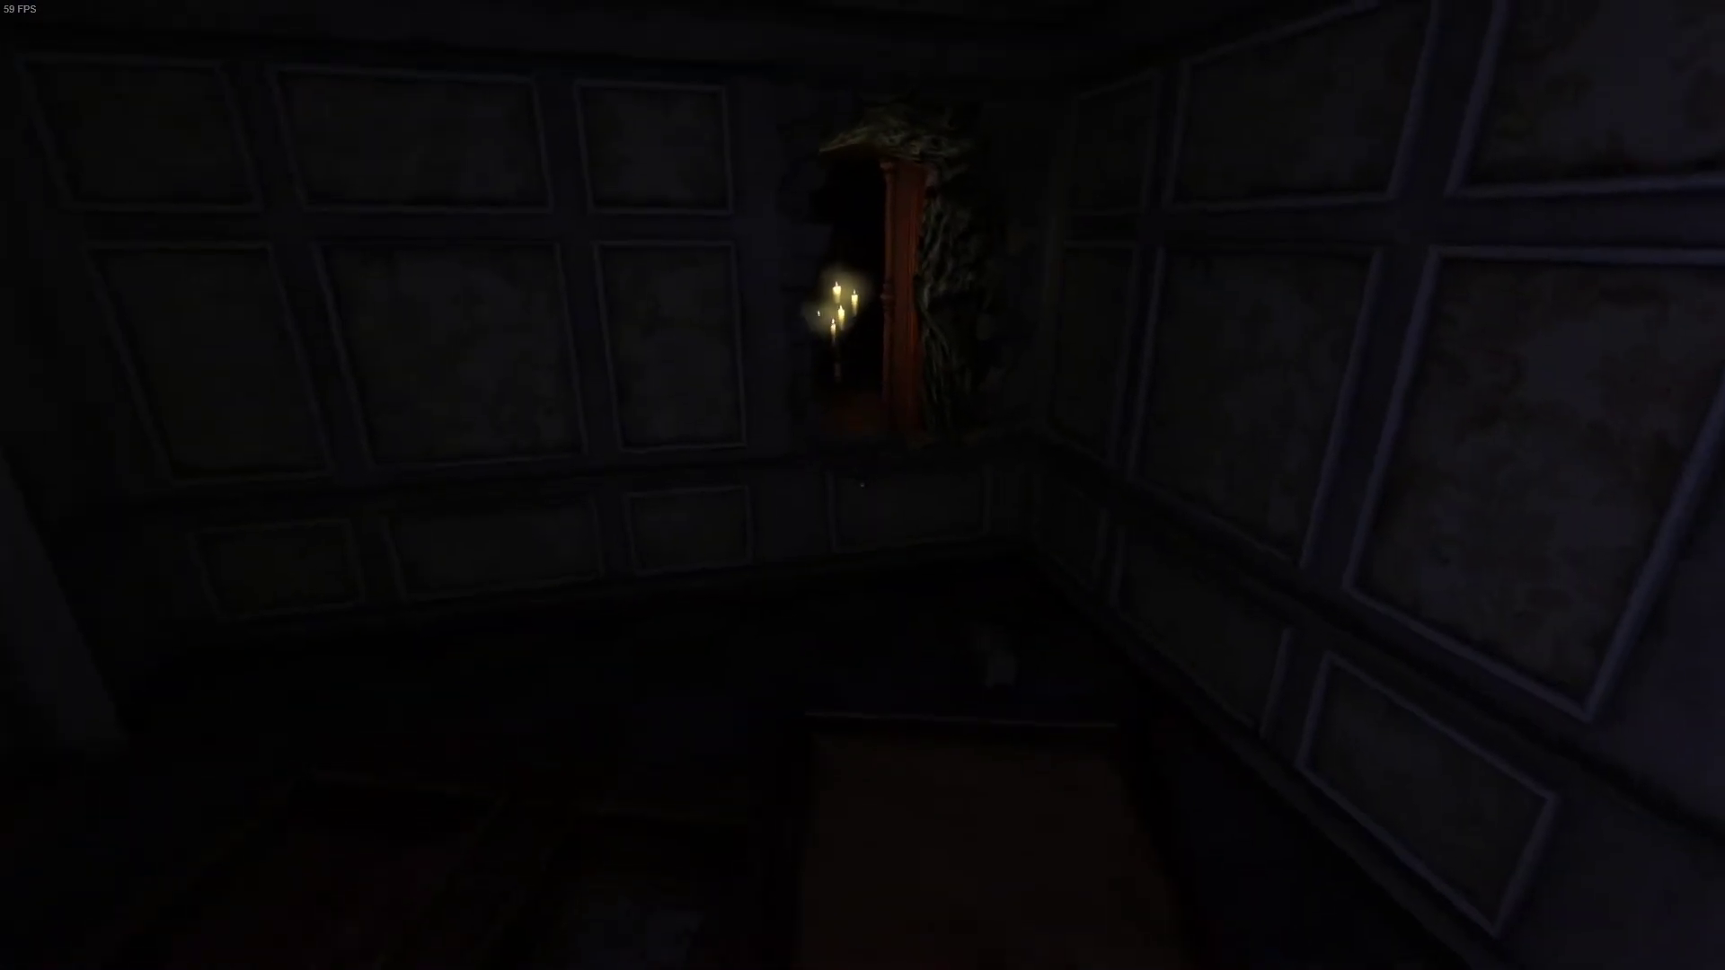
key("w")
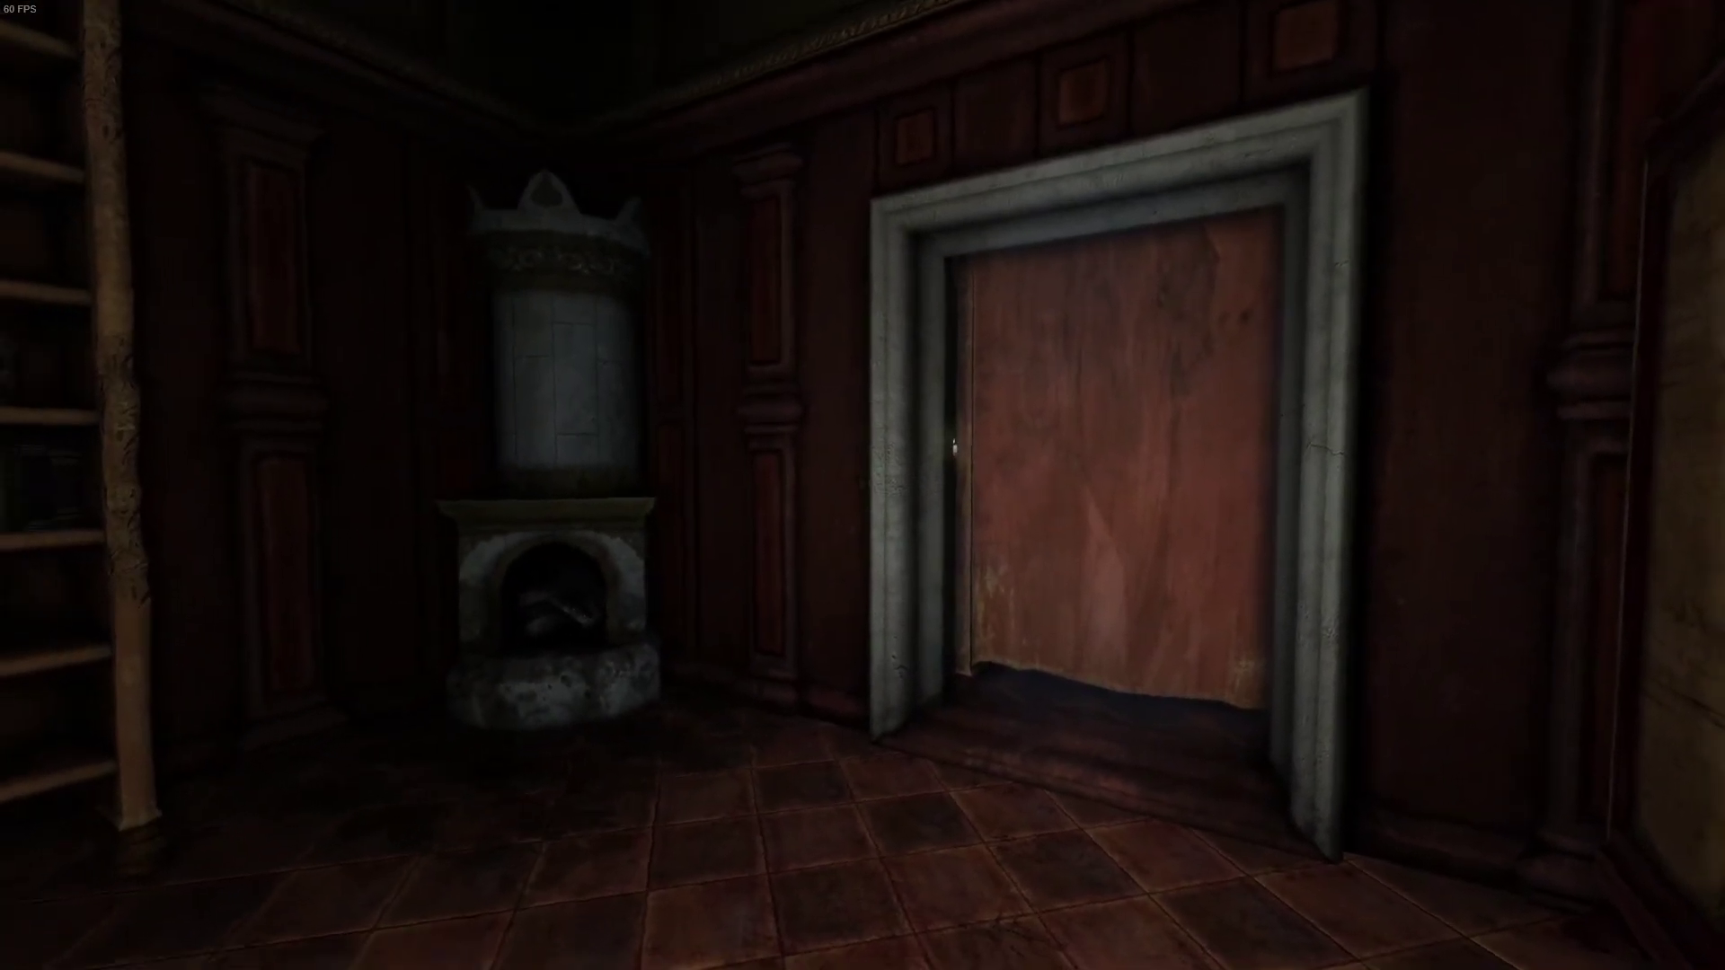
- Walk from the stove to the desk under the arched window and pull a drawer open
key("w")
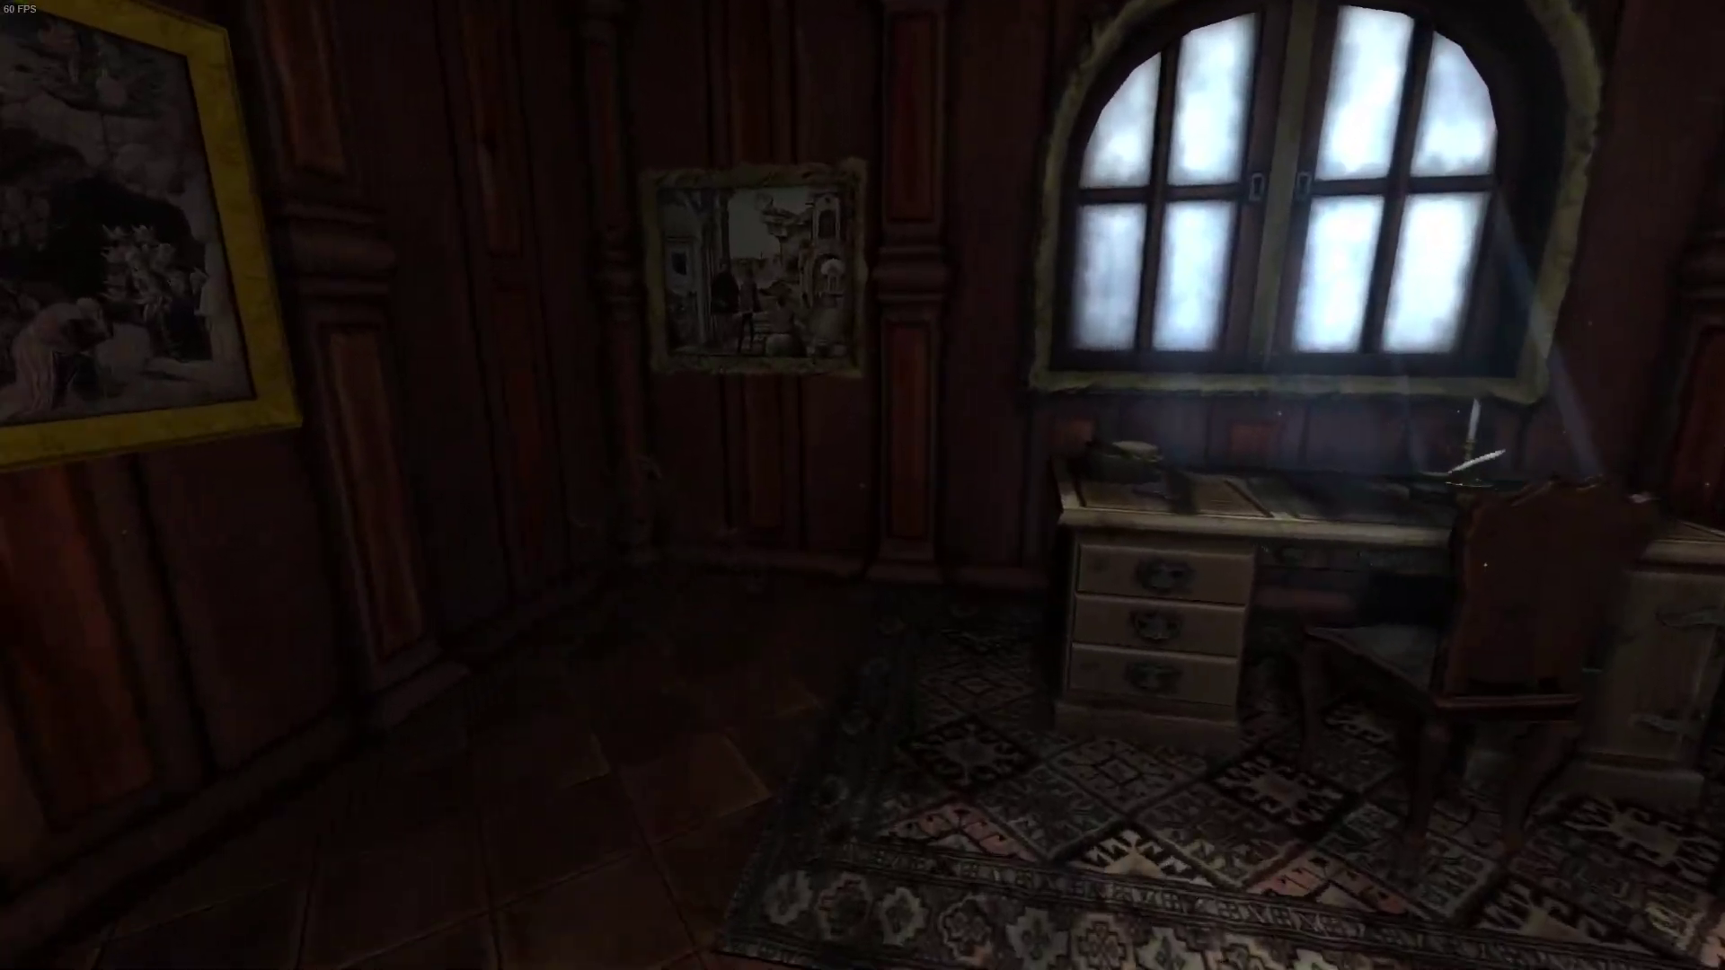
key("w")
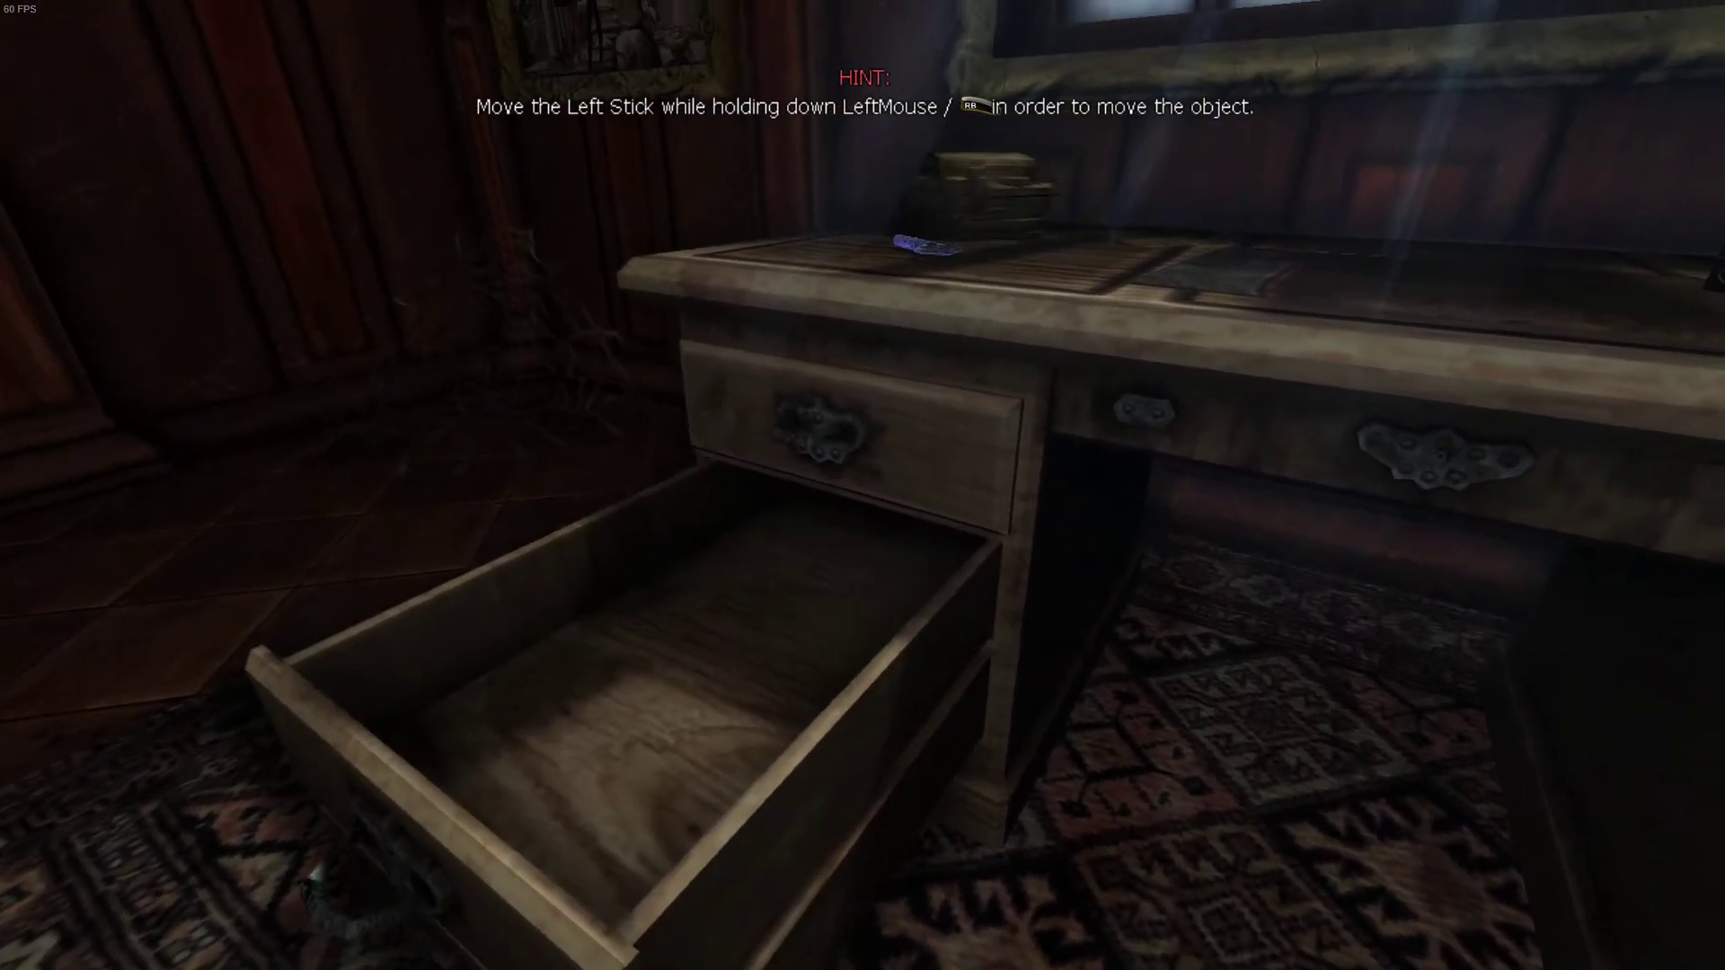
left_click_drag(863, 485, 863, 566)
- Read the wine cellar note from the drawer and pick up the Wine Cellar Key
key("s")
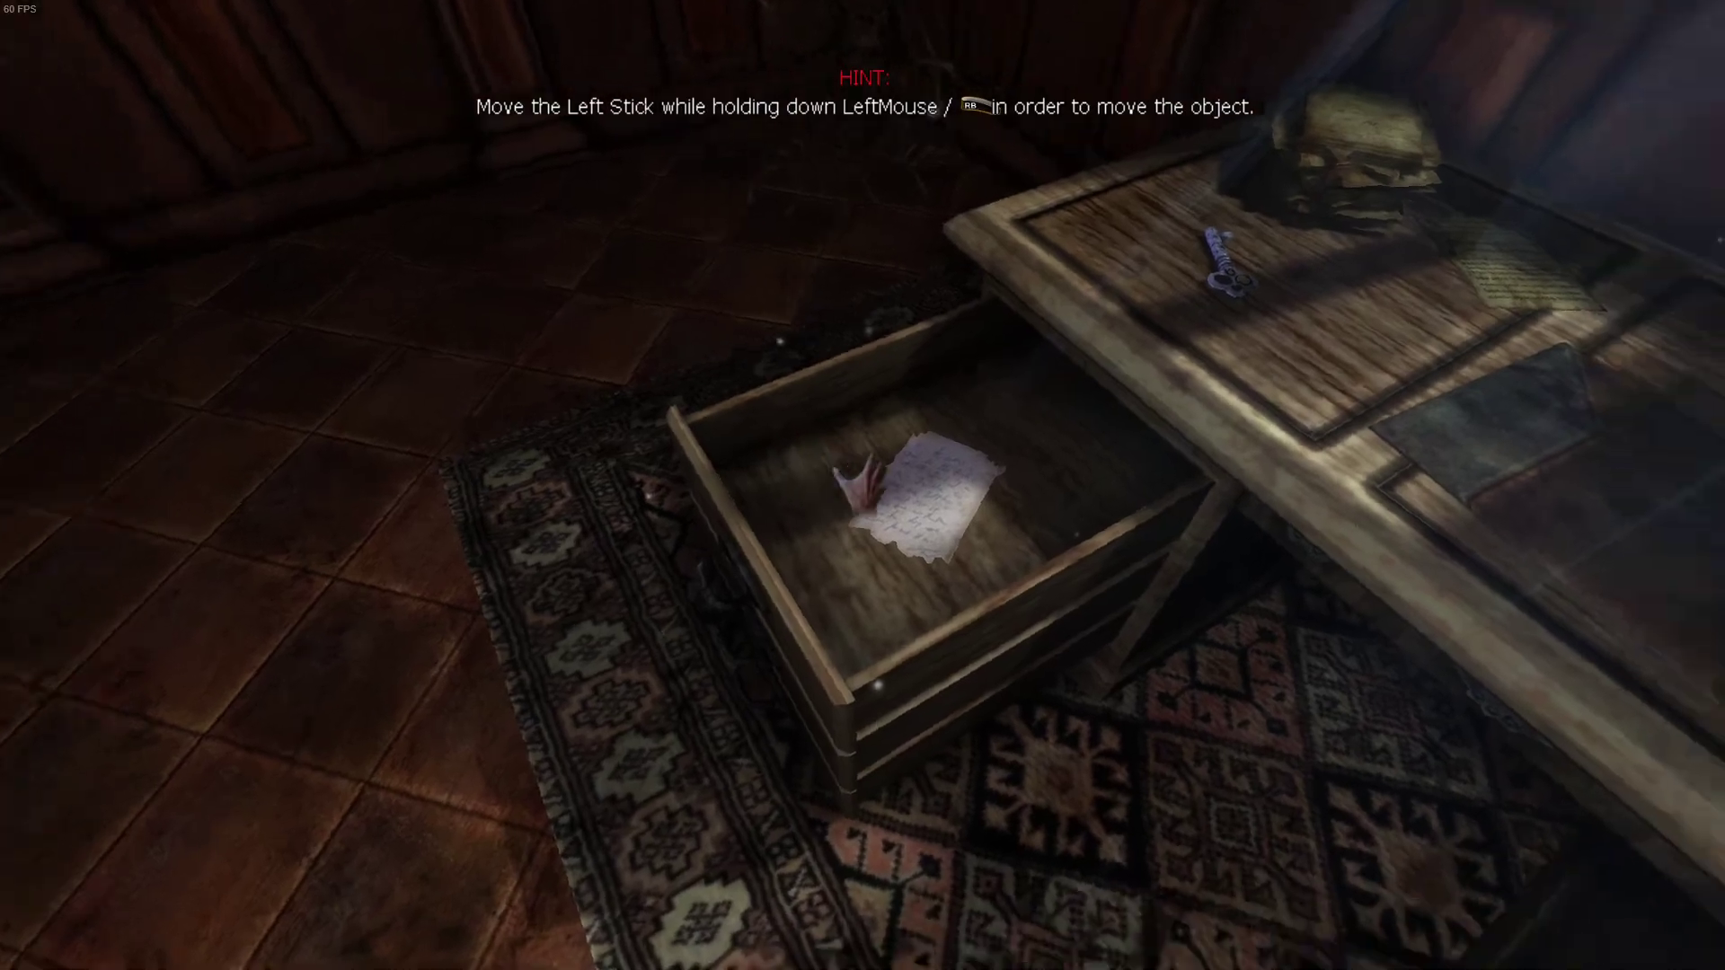
left_click(863, 485)
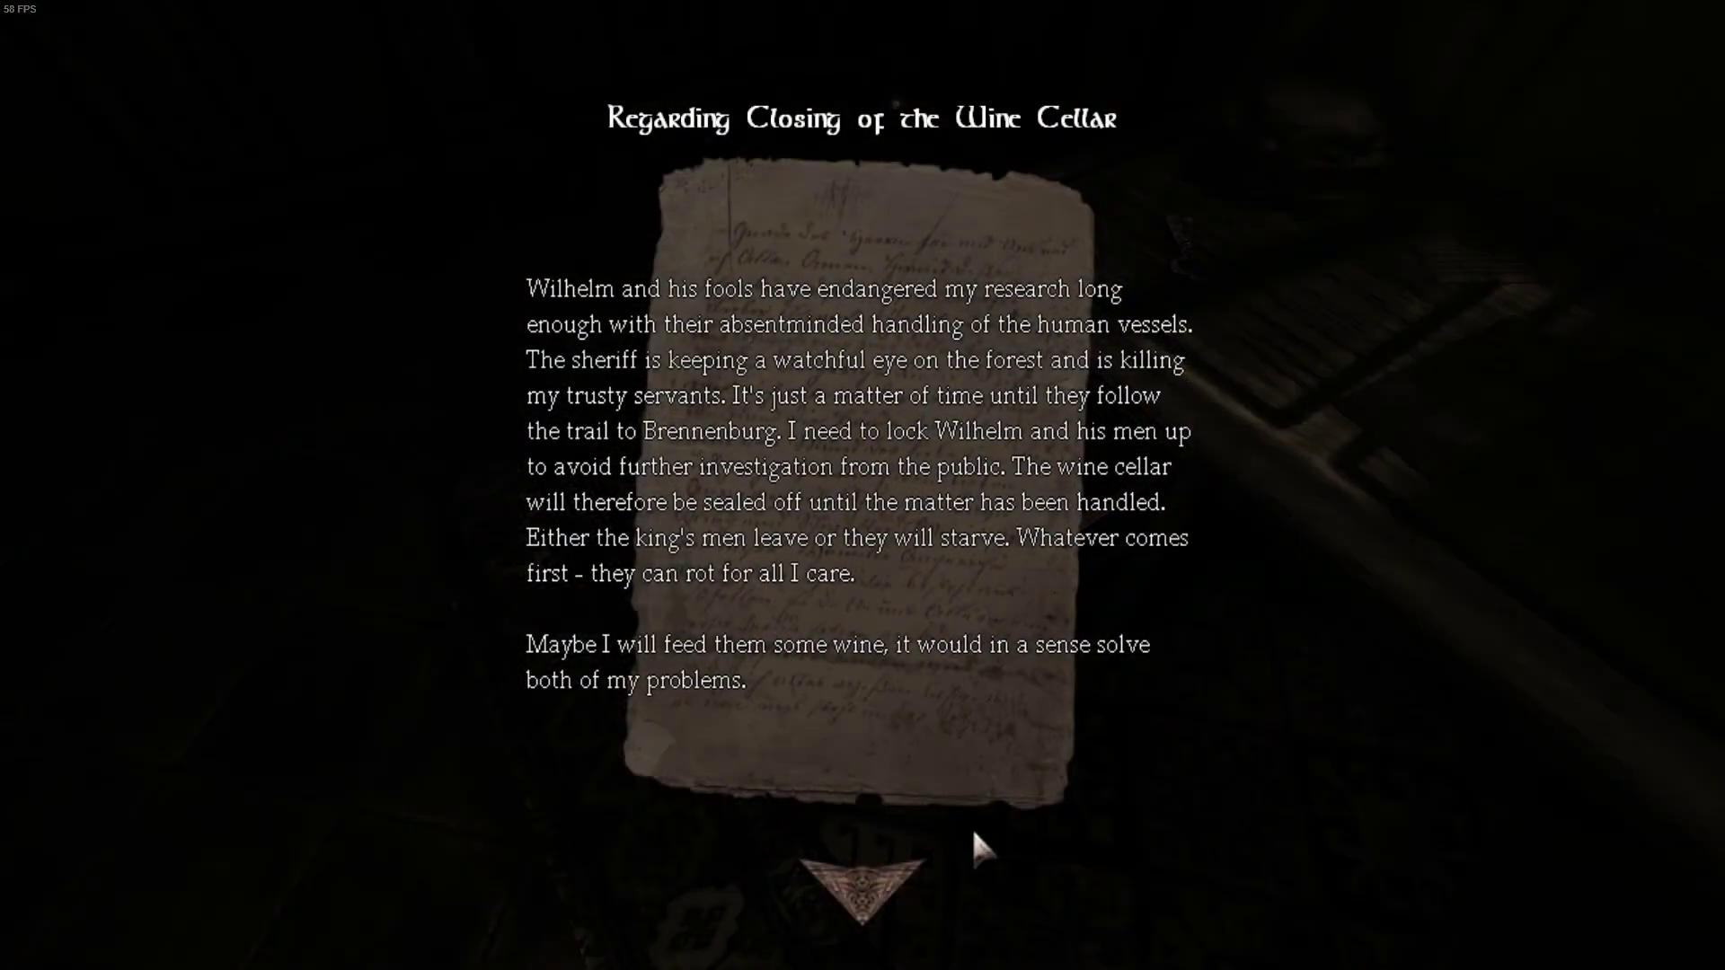
left_click(852, 916)
left_click(863, 485)
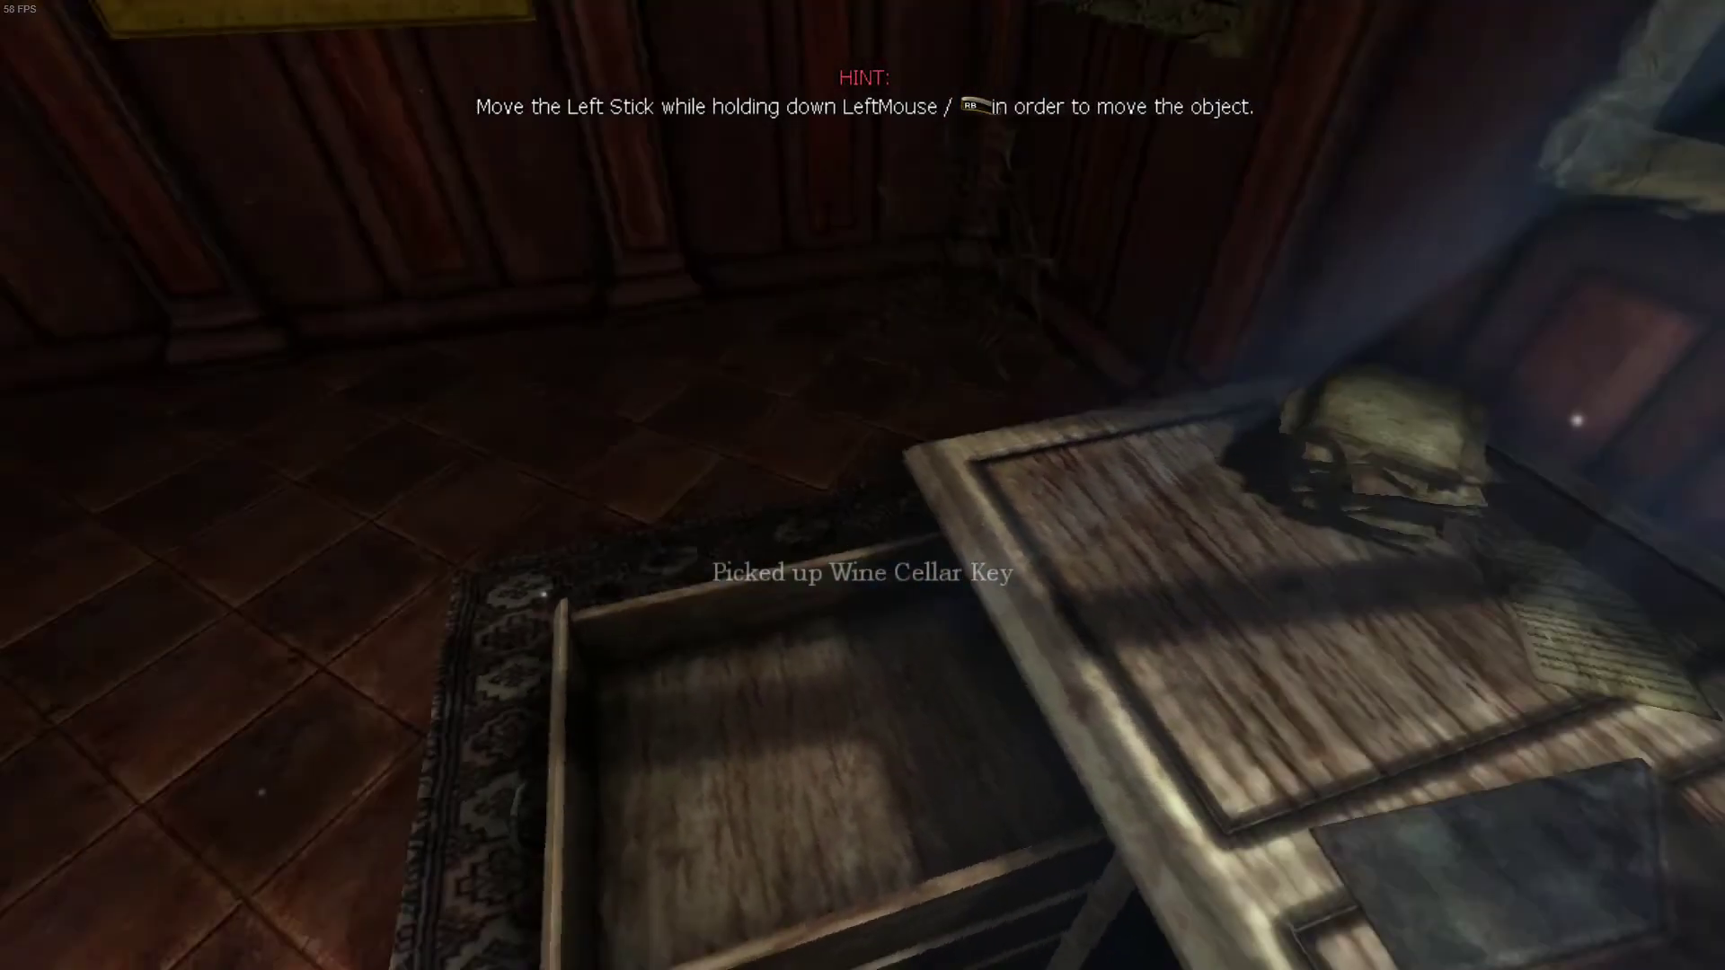
- Walk back toward the fireplace, fallen chair and door frame, scanning the wardrobe corner
key("w")
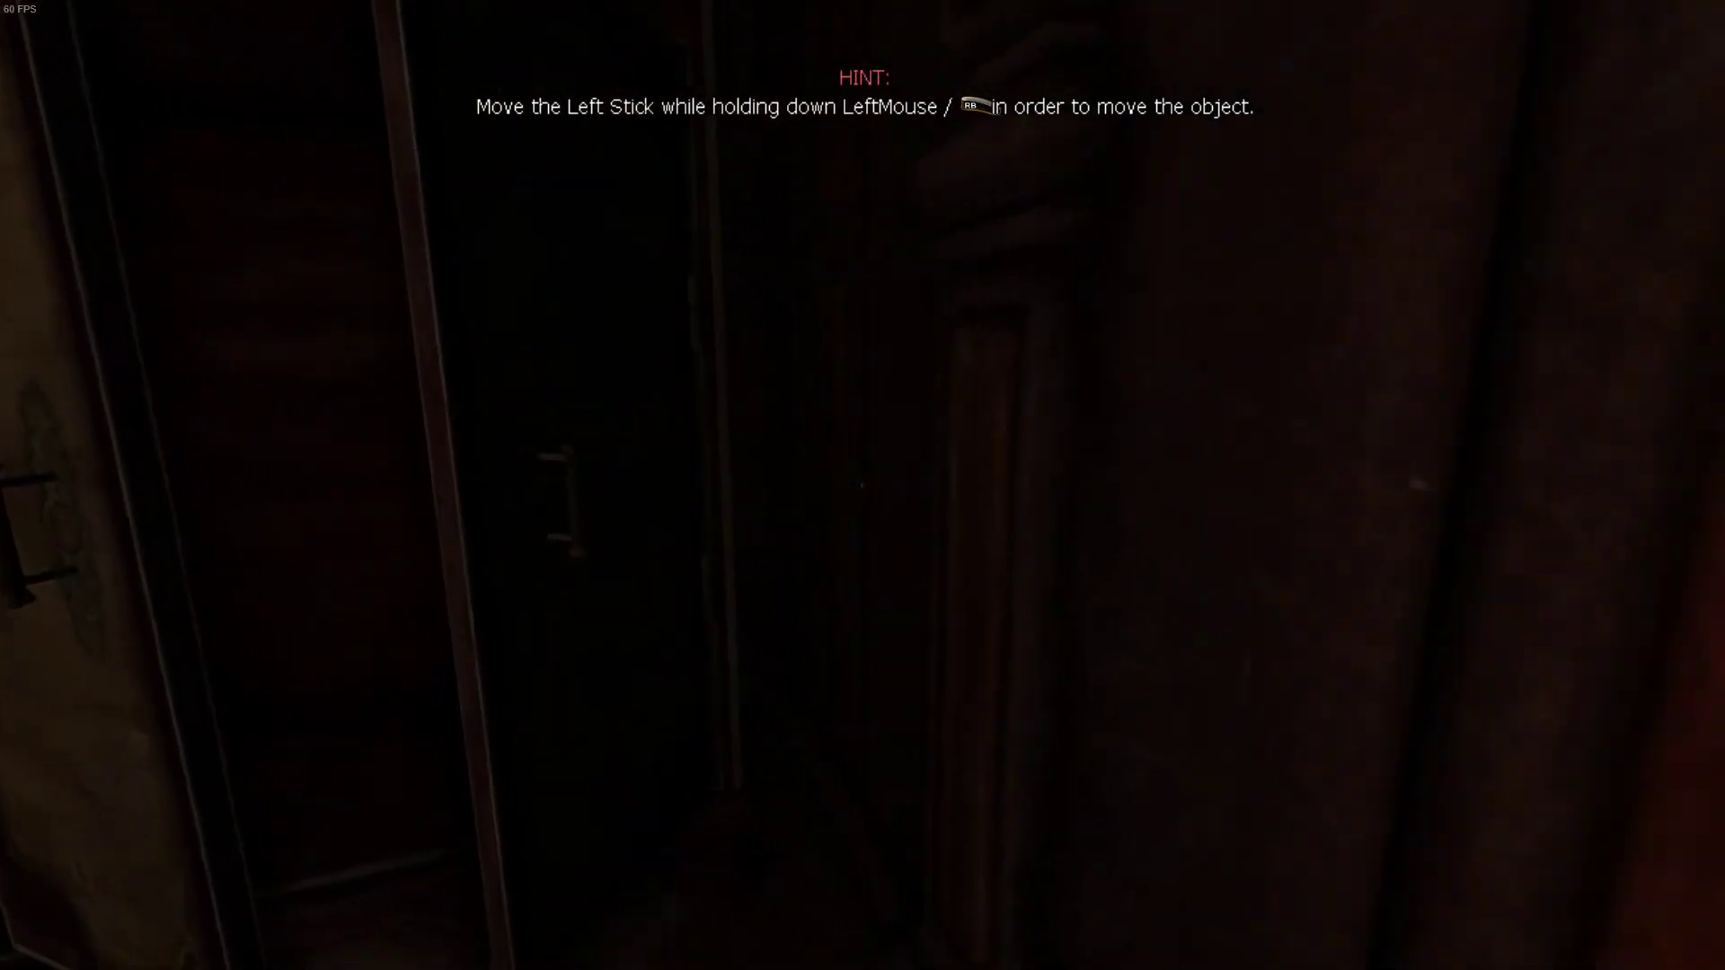
key("w")
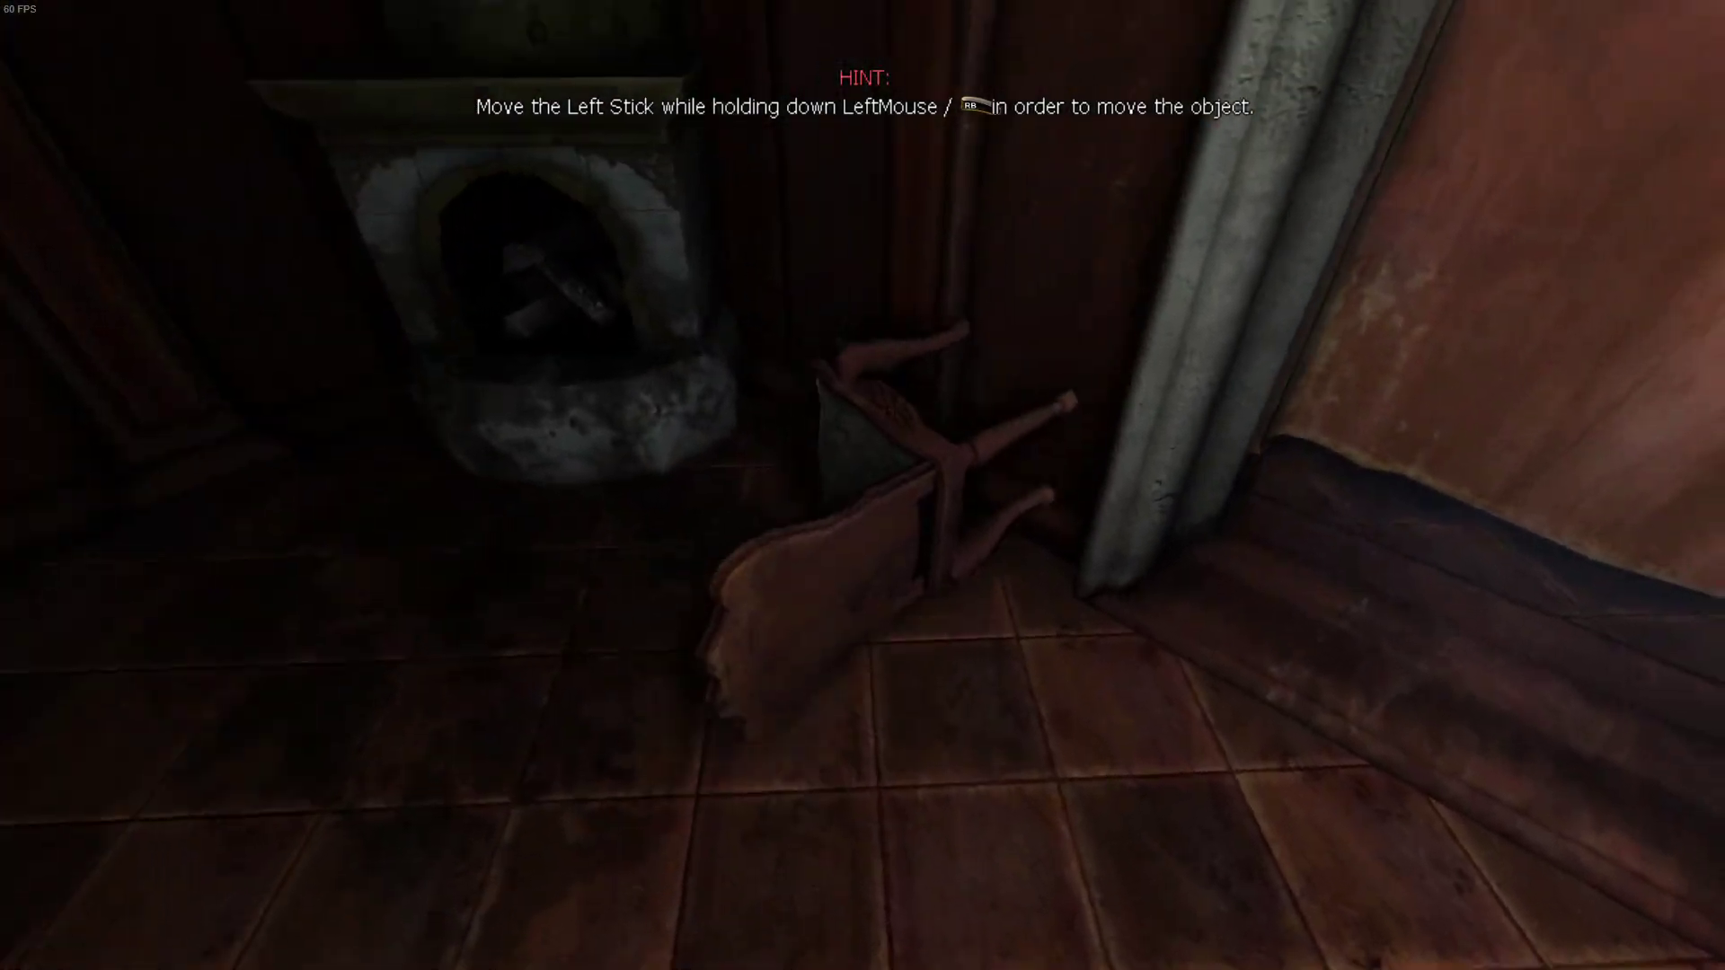
key("w")
left_click_drag(864, 485, 863, 485)
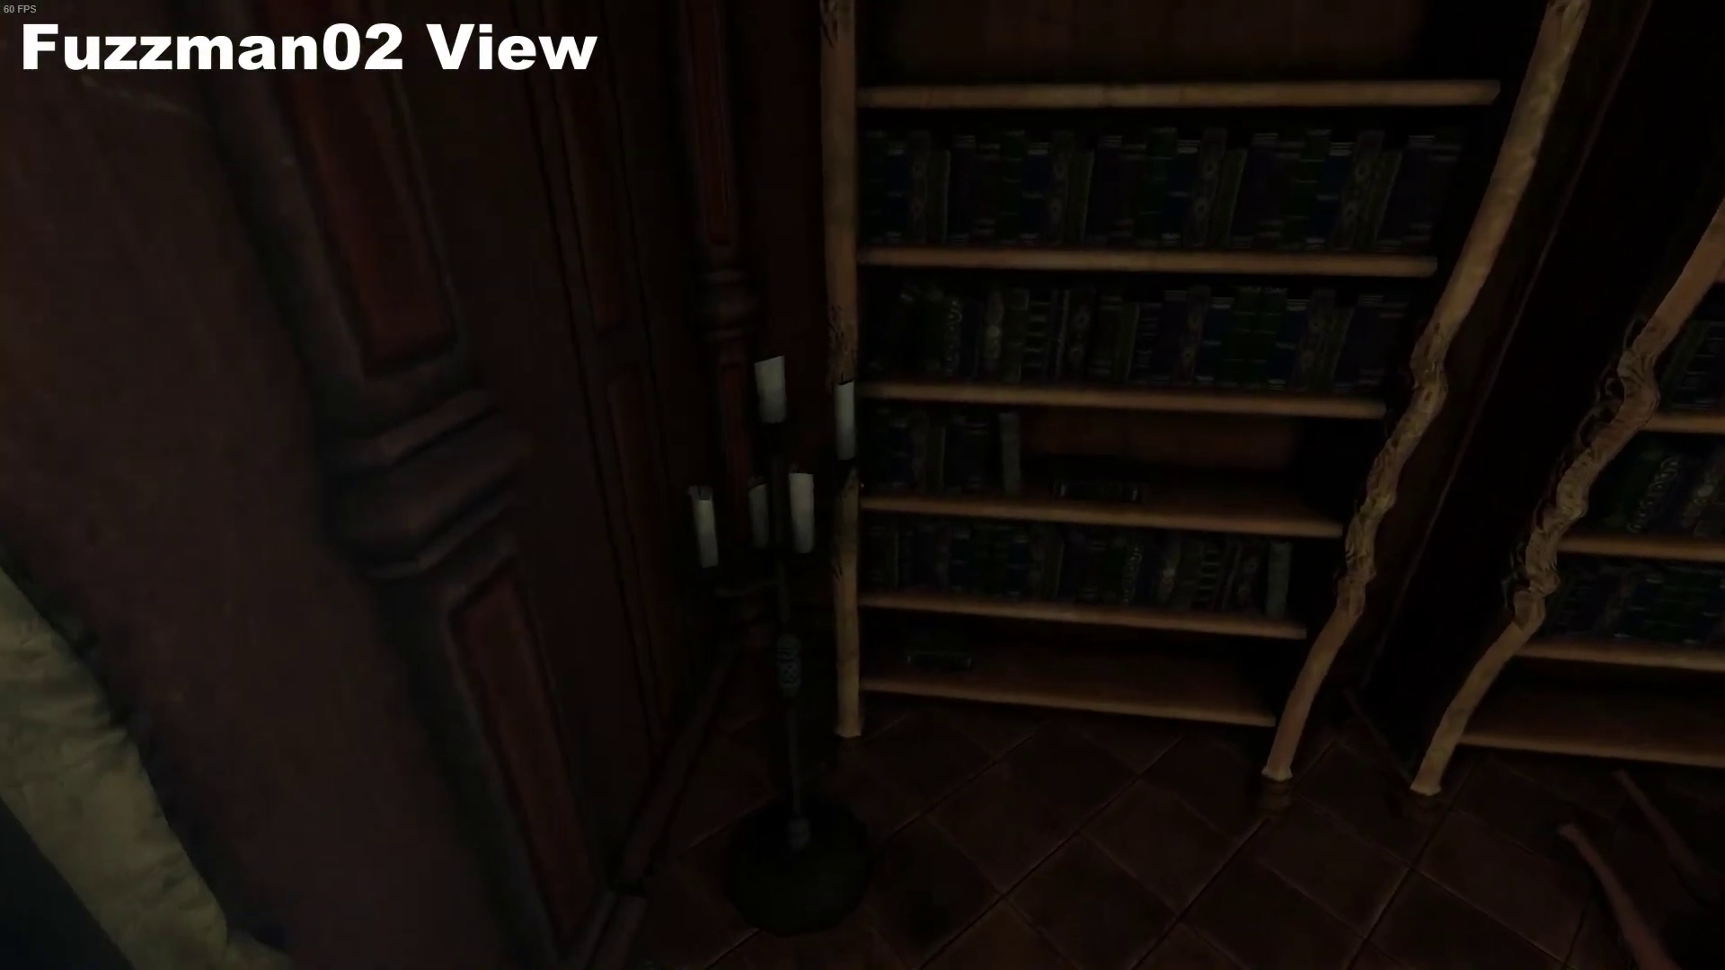
- Look up toward the top of the wardrobe beside the desk
left_click_drag(863, 485, 863, 271)
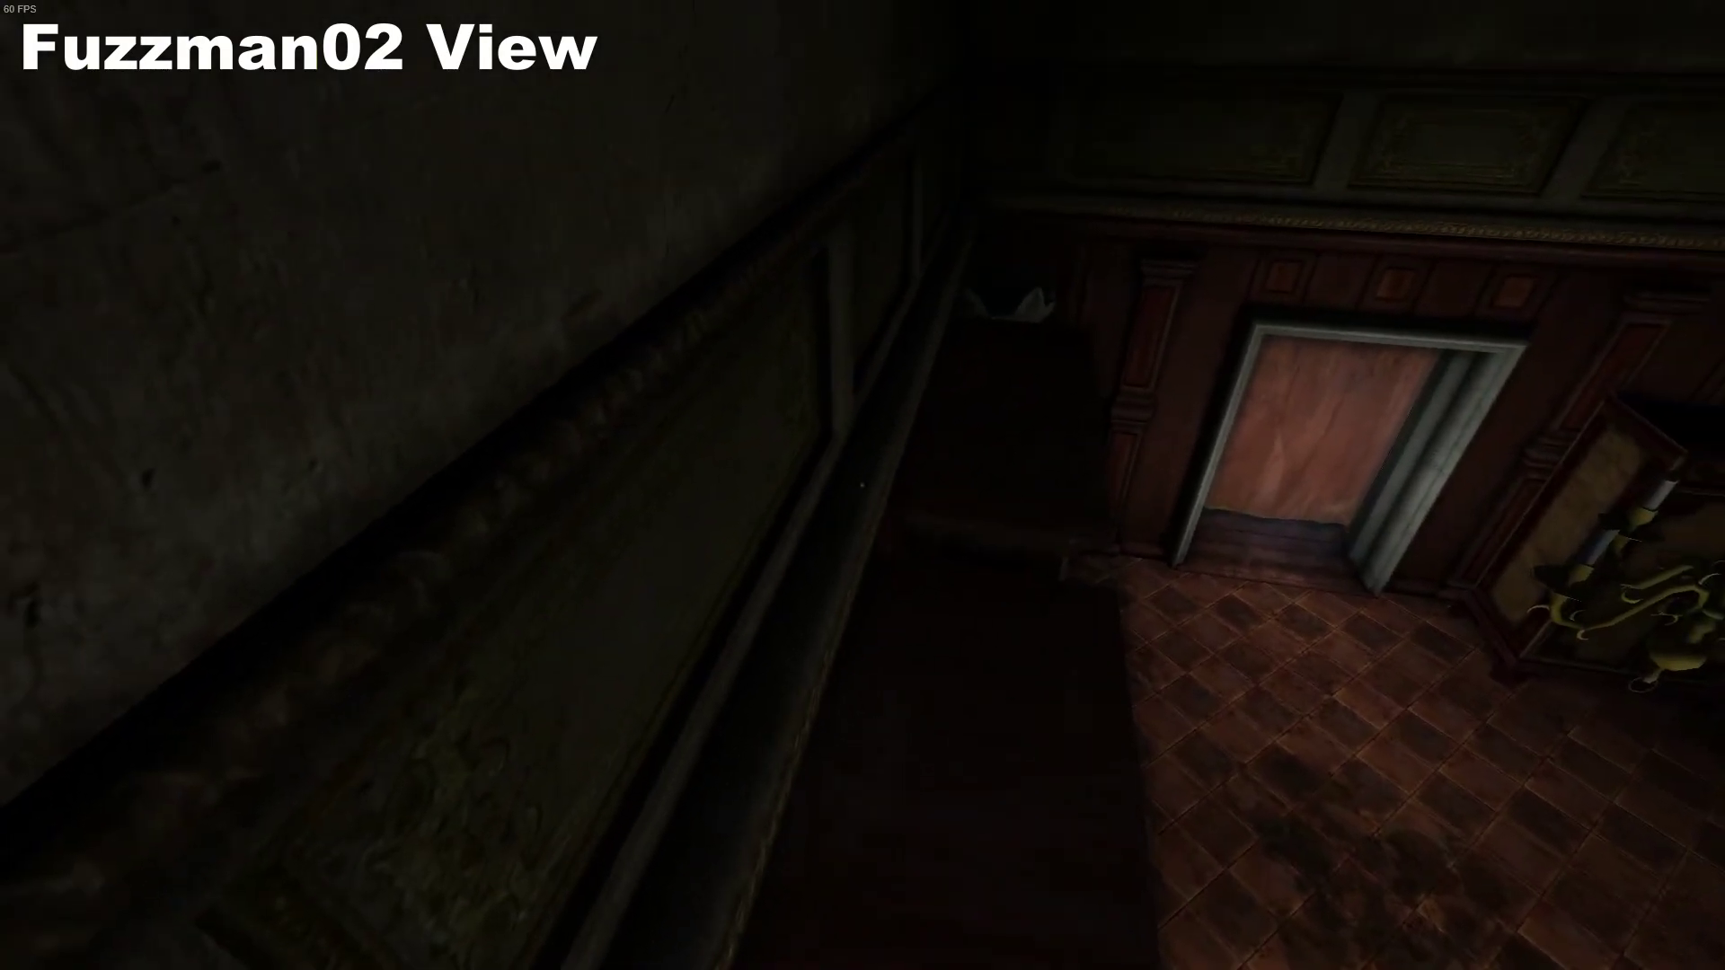